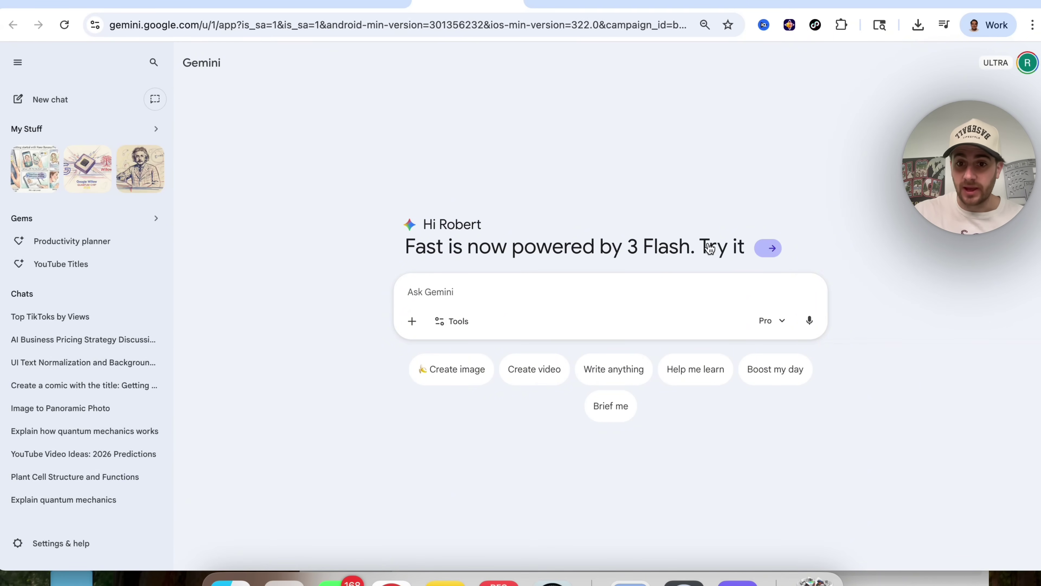
# Open the Gem manager from the Gemini sidebar
pyautogui.click(775, 320)
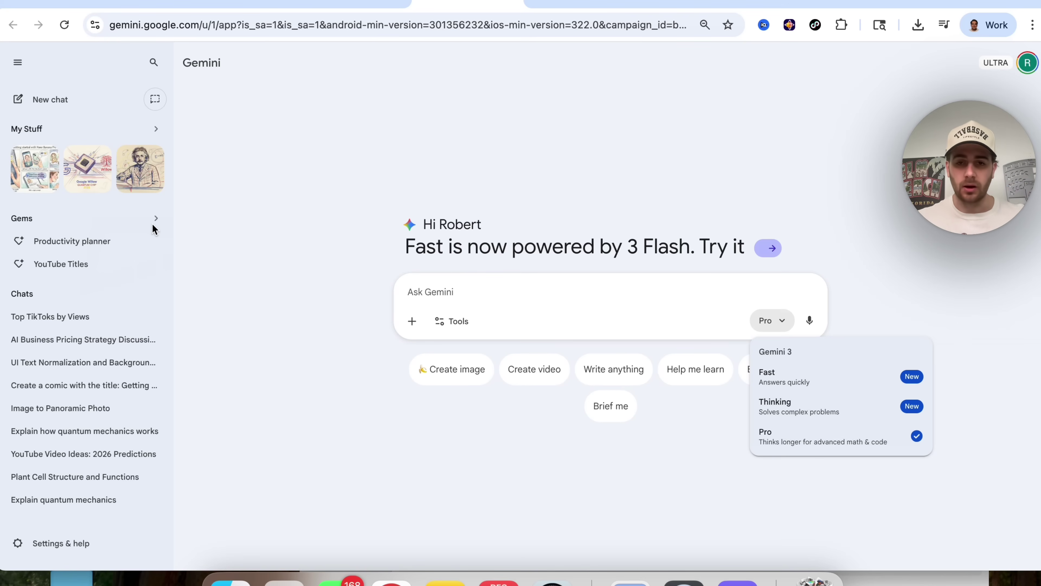
pyautogui.click(17, 63)
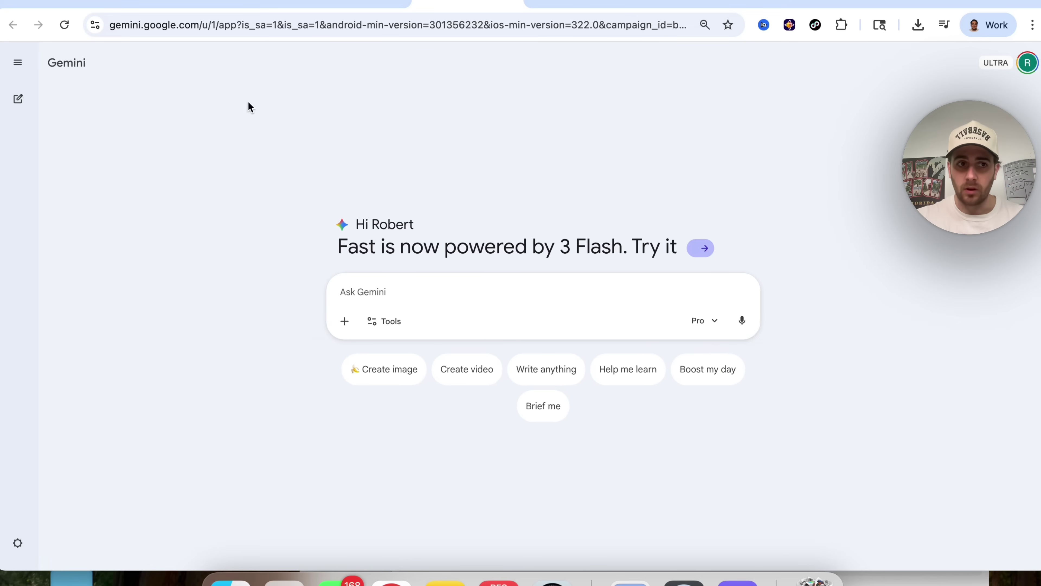
pyautogui.click(15, 65)
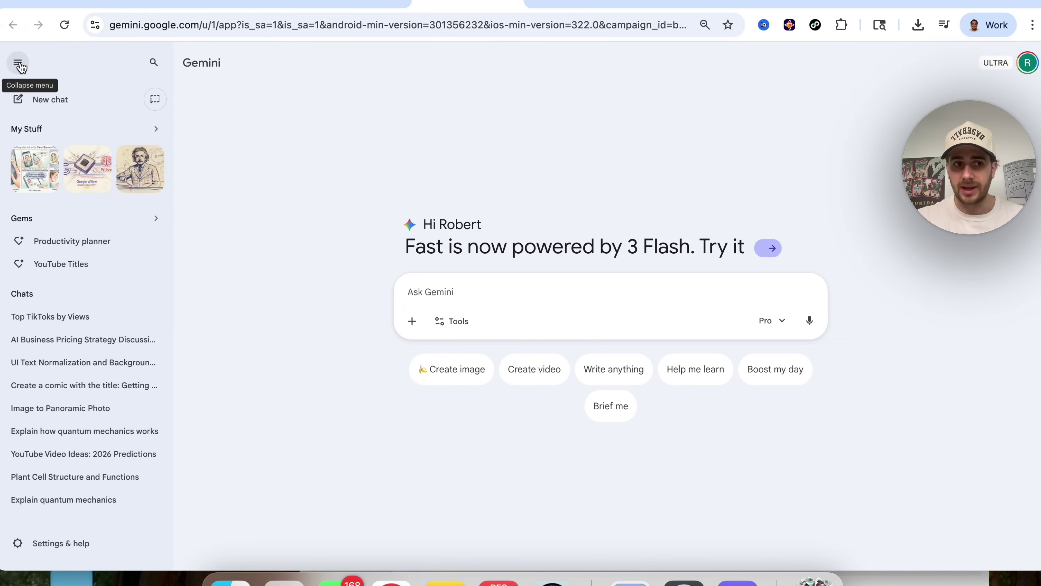
pyautogui.click(57, 222)
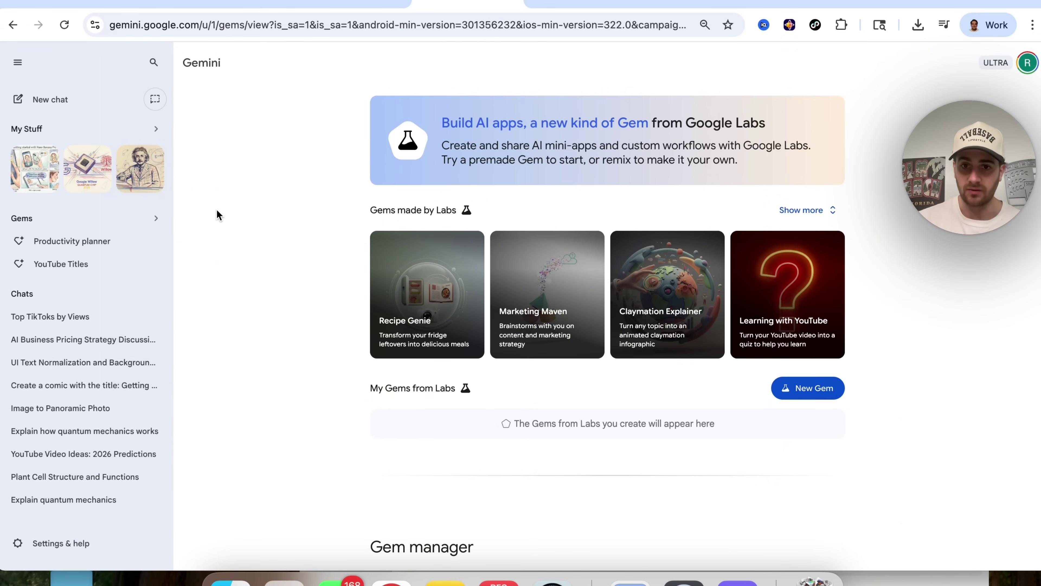
# Expand and browse the full Gems made by Labs gallery
pyautogui.scroll(-10, 484, 260)
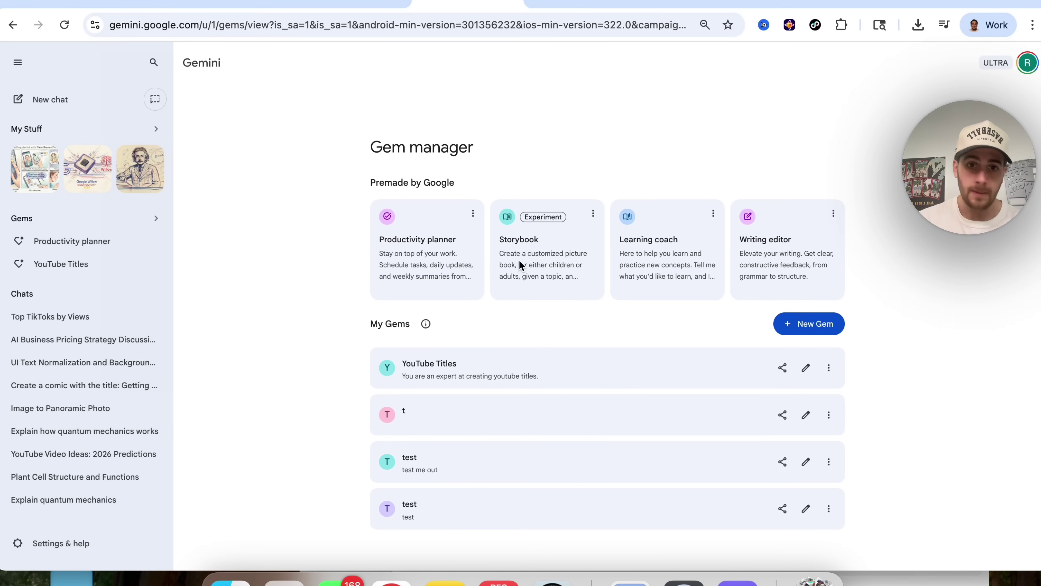
pyautogui.scroll(9, 609, 247)
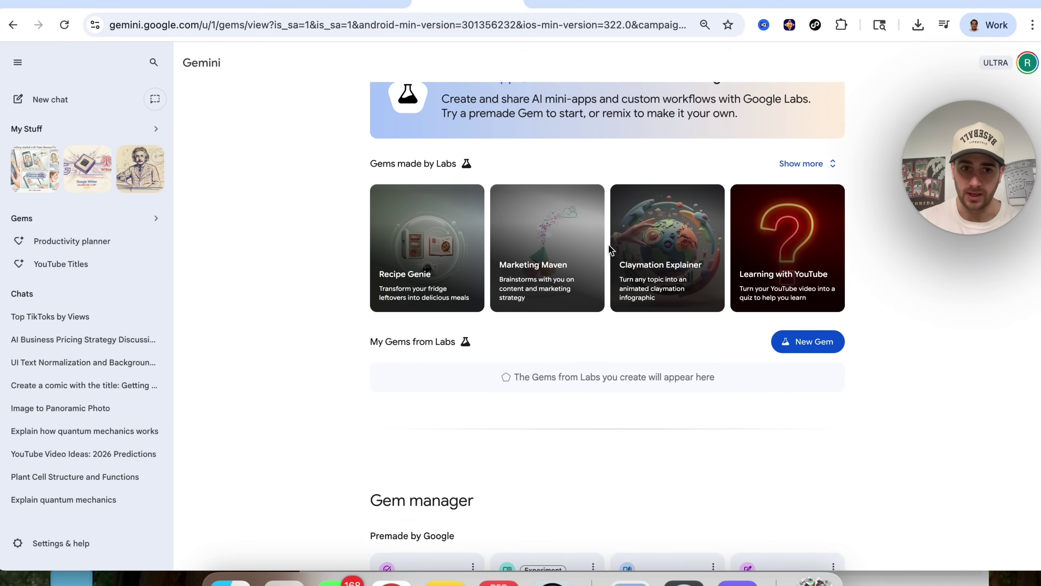
pyautogui.scroll(1, 609, 246)
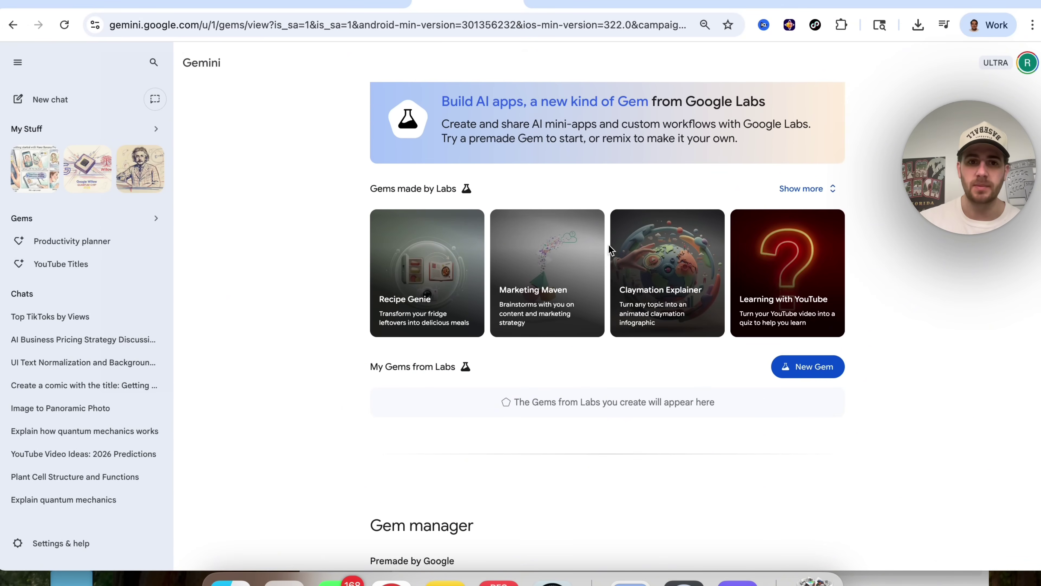
pyautogui.click(802, 189)
pyautogui.scroll(-2, 727, 306)
pyautogui.scroll(-3, 726, 306)
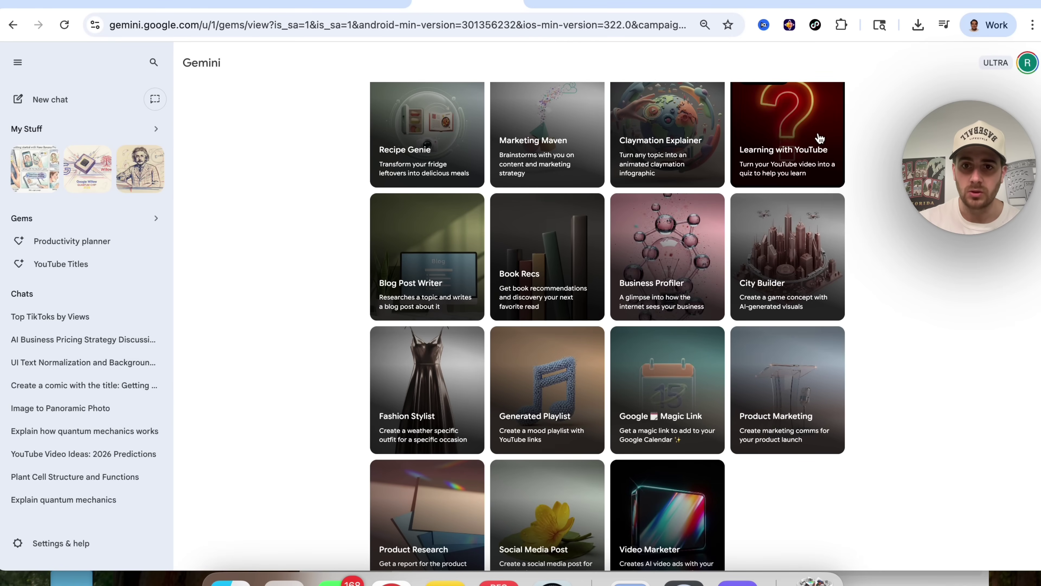
pyautogui.scroll(3, 802, 143)
# Open the Learning with YouTube Gem so its prompt and five steps load
pyautogui.click(782, 257)
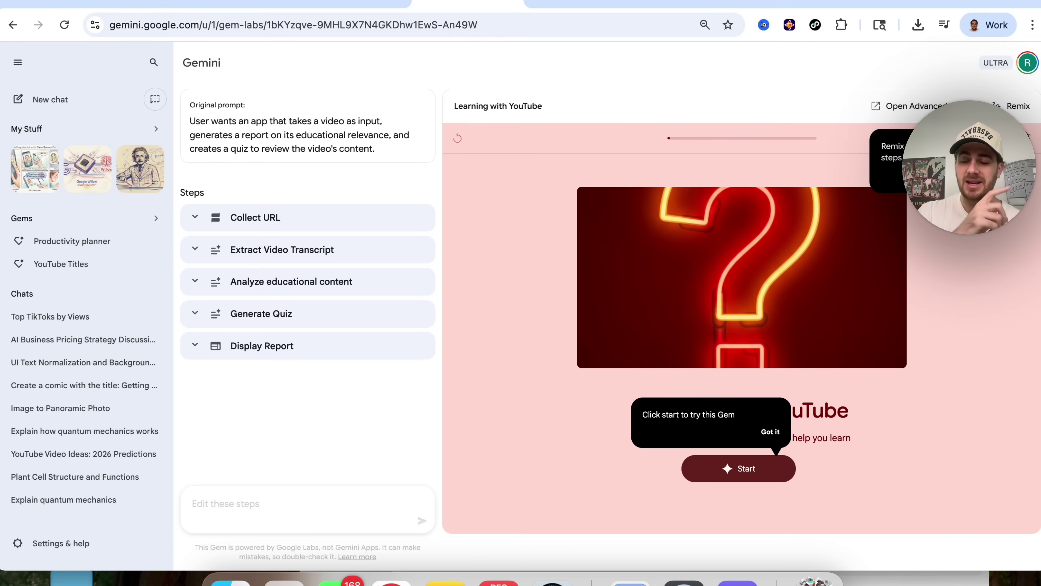
pyautogui.click(911, 104)
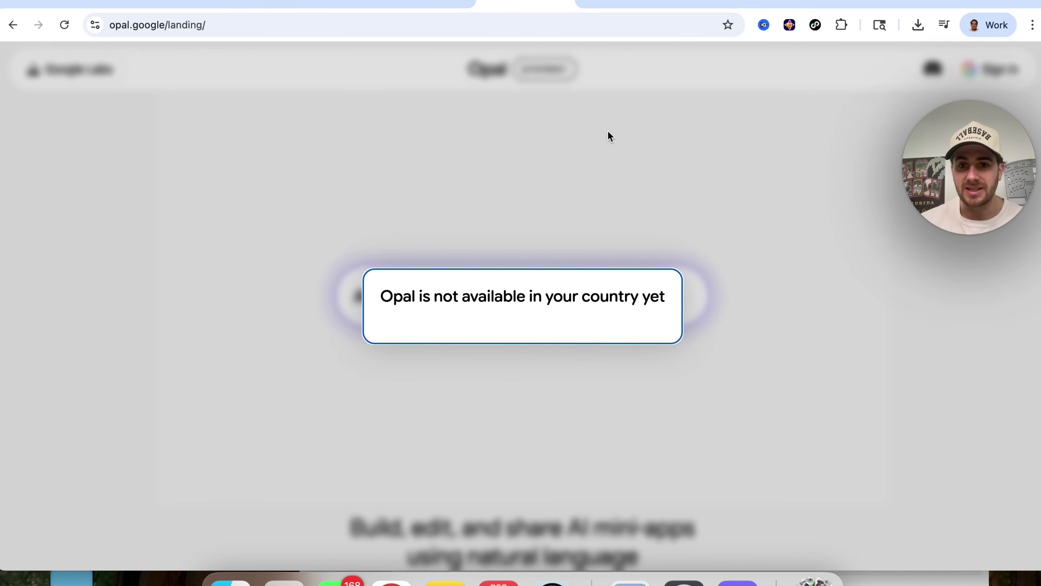
pyautogui.click(364, 30)
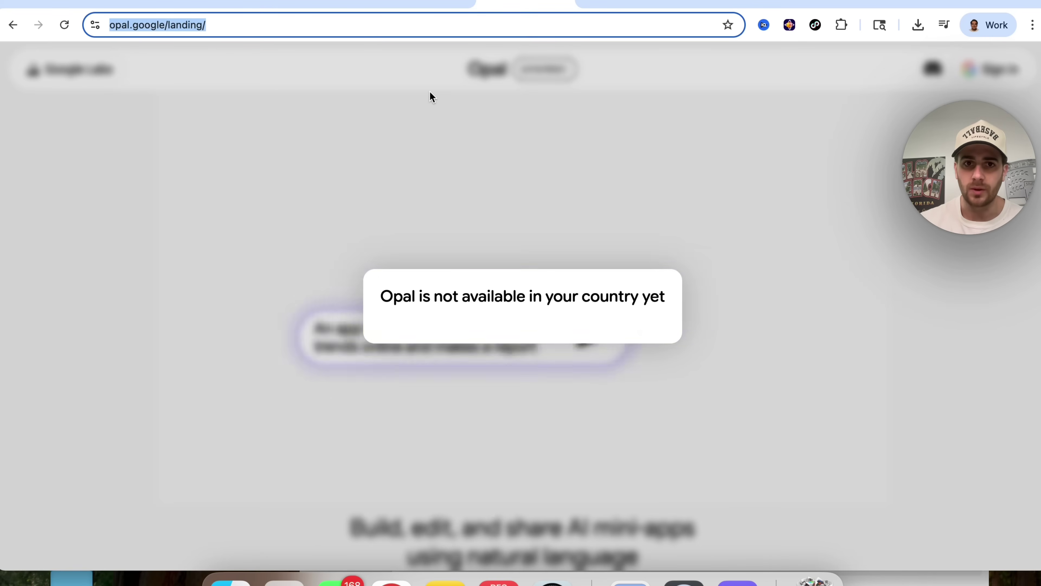
pyautogui.press('Return')
pyautogui.write('An app that searches for s')
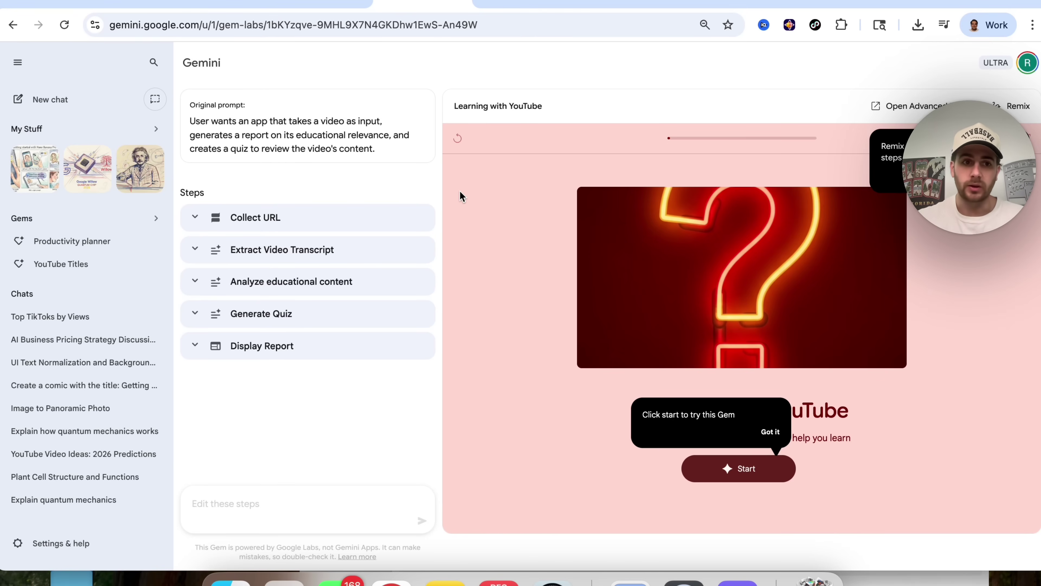
# Expand the Collect URL, Extract Video Transcript and Analyze educational content steps
pyautogui.click(197, 216)
pyautogui.click(192, 292)
pyautogui.scroll(-3, 192, 294)
pyautogui.click(218, 396)
pyautogui.scroll(-15, 405, 302)
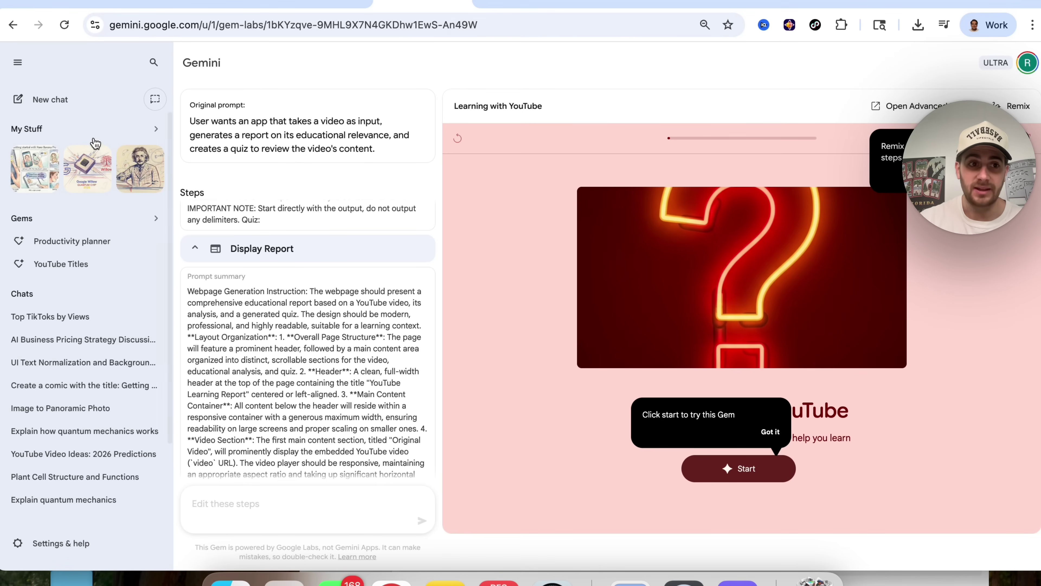
# Return to the Gems page and start a New Gem under My Gems from Labs
pyautogui.click(88, 132)
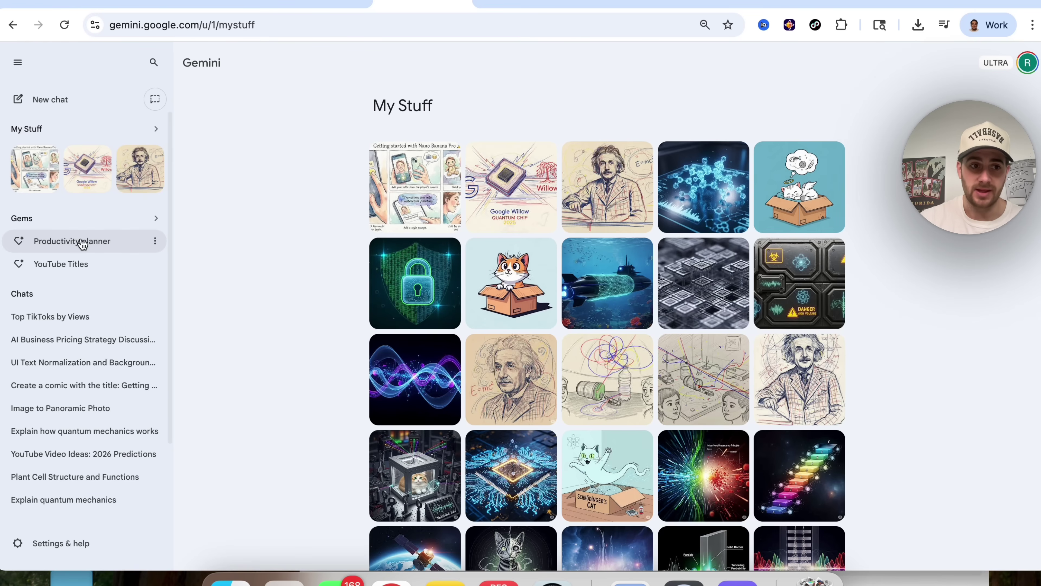
pyautogui.click(112, 224)
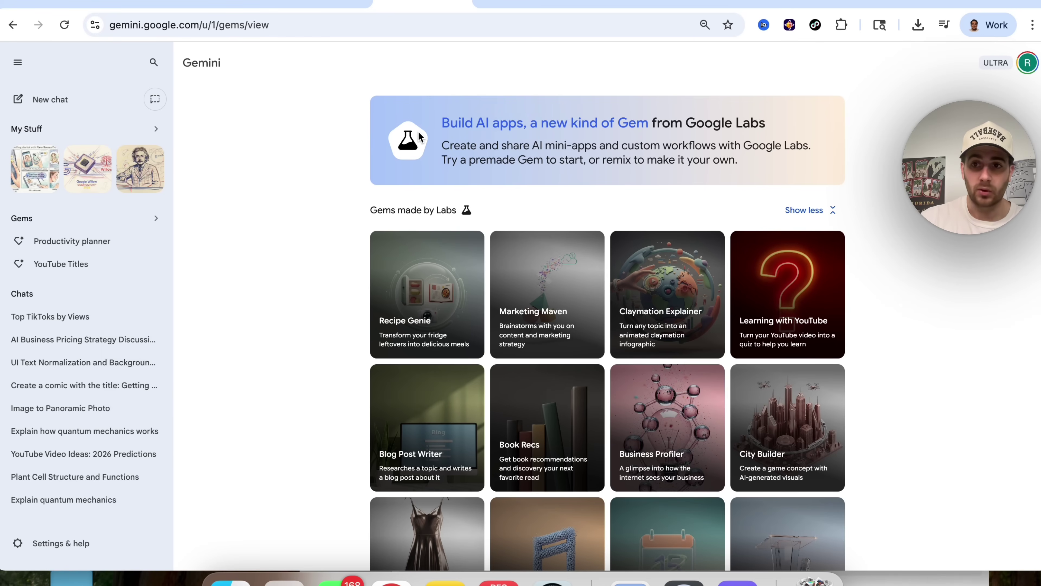
pyautogui.scroll(-5, 417, 136)
pyautogui.scroll(-3, 414, 143)
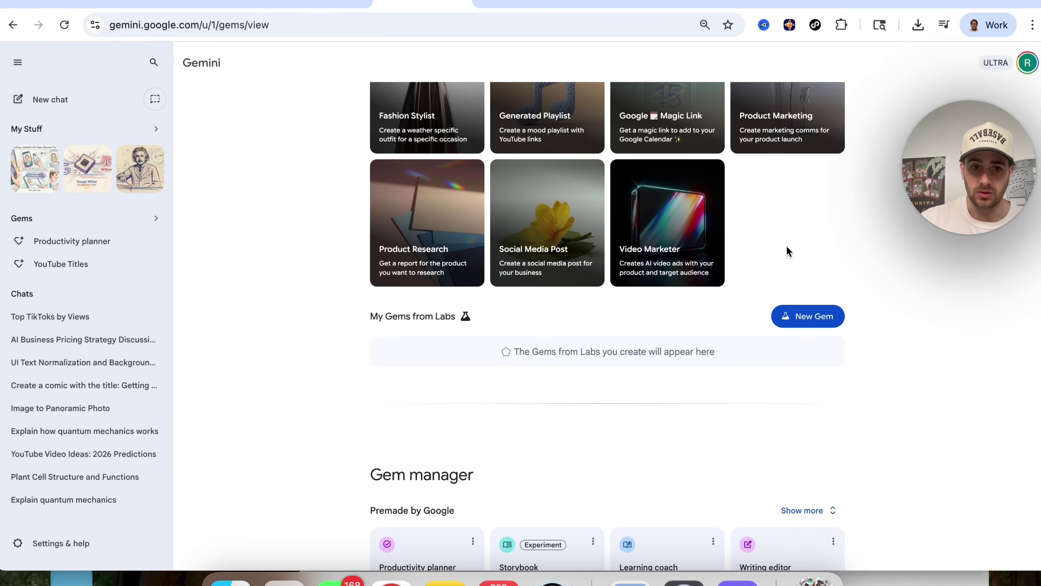
pyautogui.scroll(-8, 745, 346)
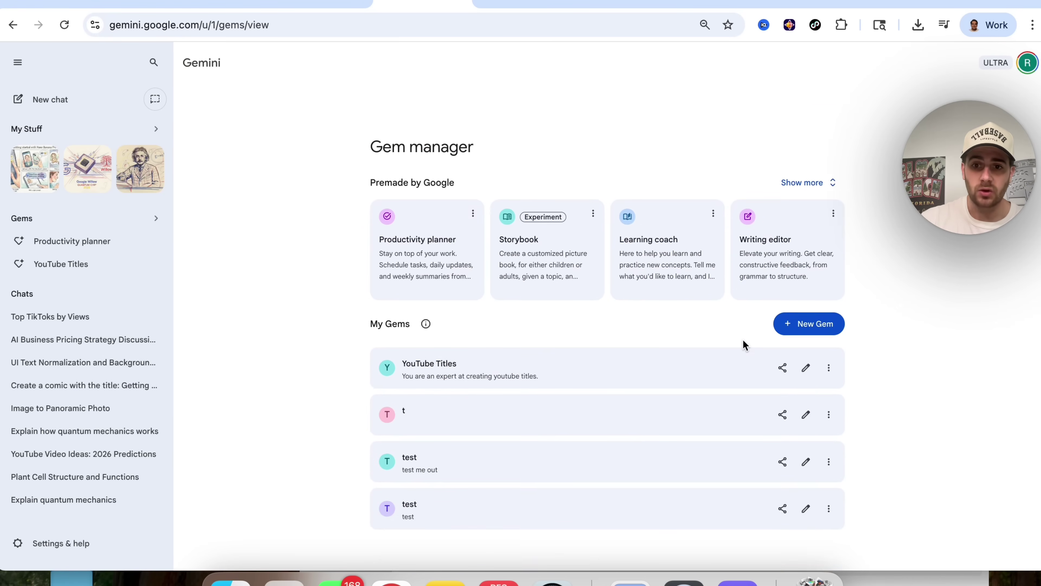
pyautogui.scroll(4, 745, 346)
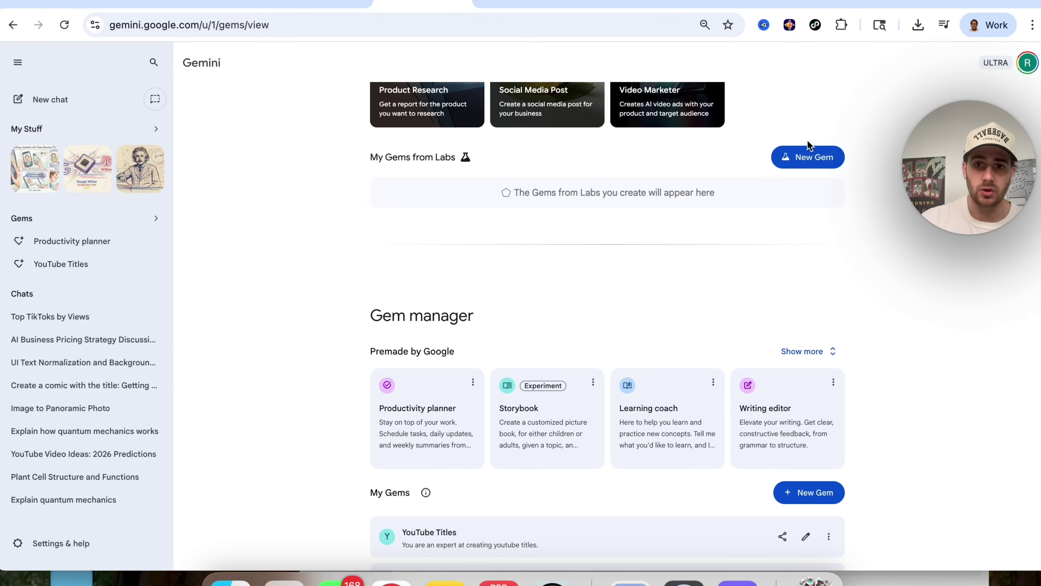
pyautogui.scroll(-2, 805, 193)
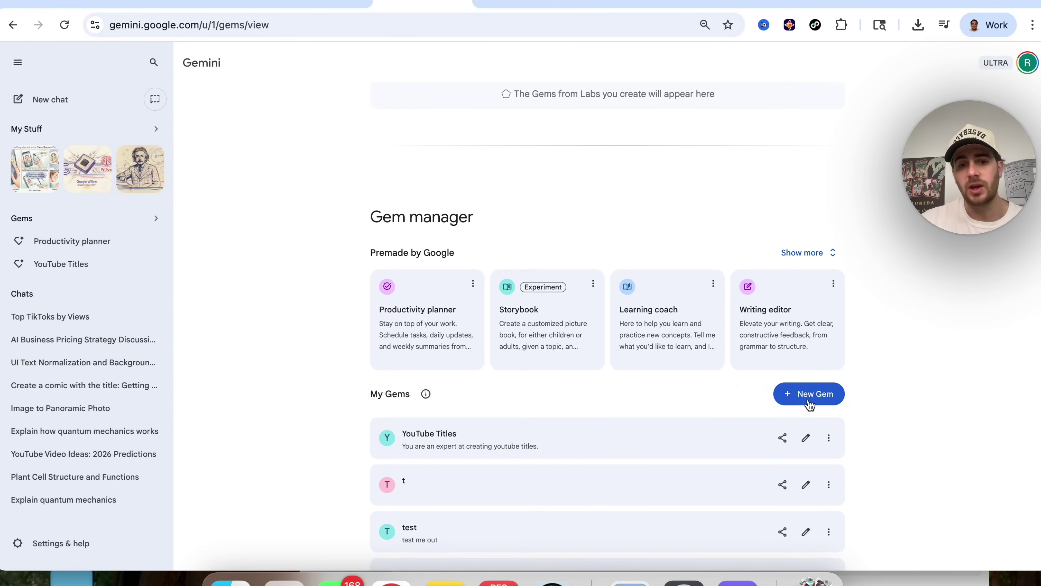
pyautogui.scroll(5, 826, 415)
pyautogui.click(804, 288)
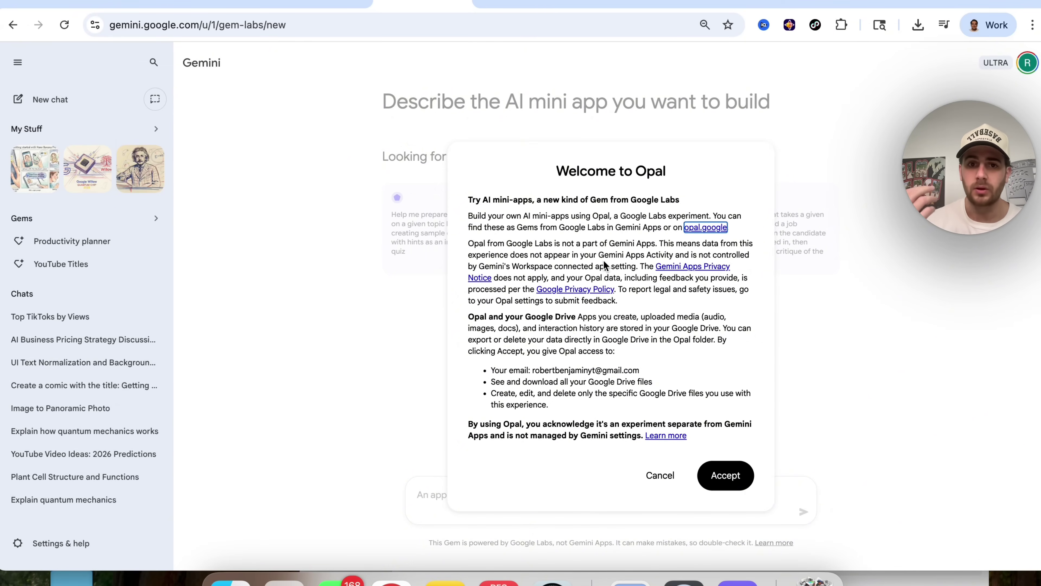
# Accept the Welcome to Opal terms and submit the quiz-preparation inspiration prompt as the app description
pyautogui.click(741, 486)
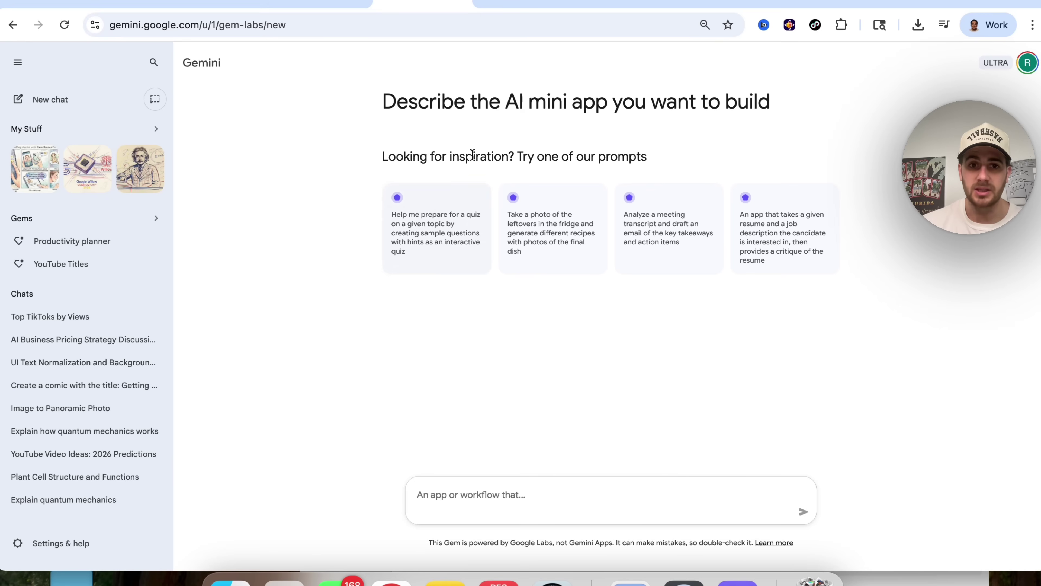
pyautogui.tripleClick(454, 118)
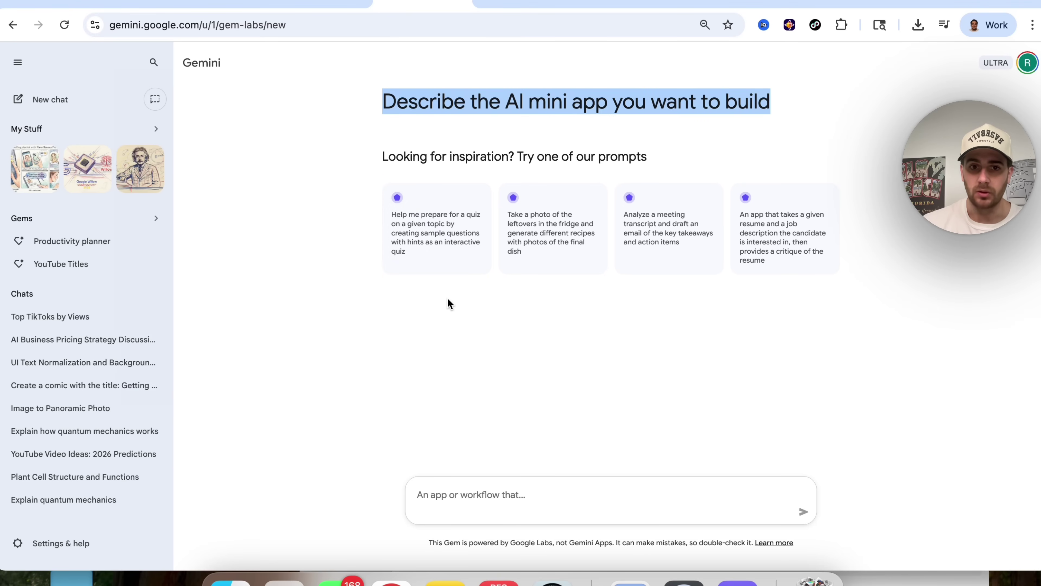
pyautogui.click(451, 217)
pyautogui.tripleClick(503, 479)
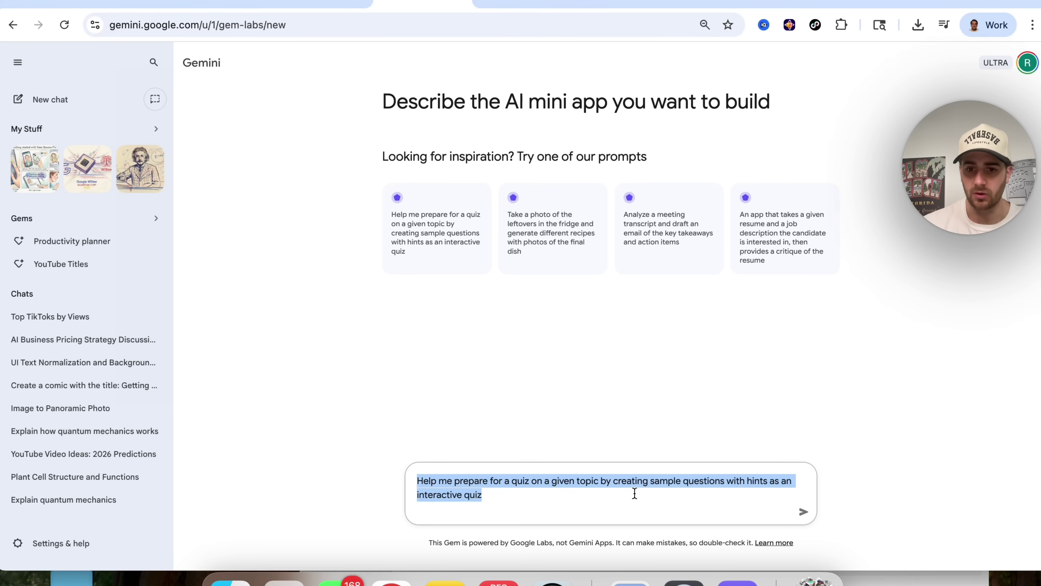
pyautogui.click(804, 512)
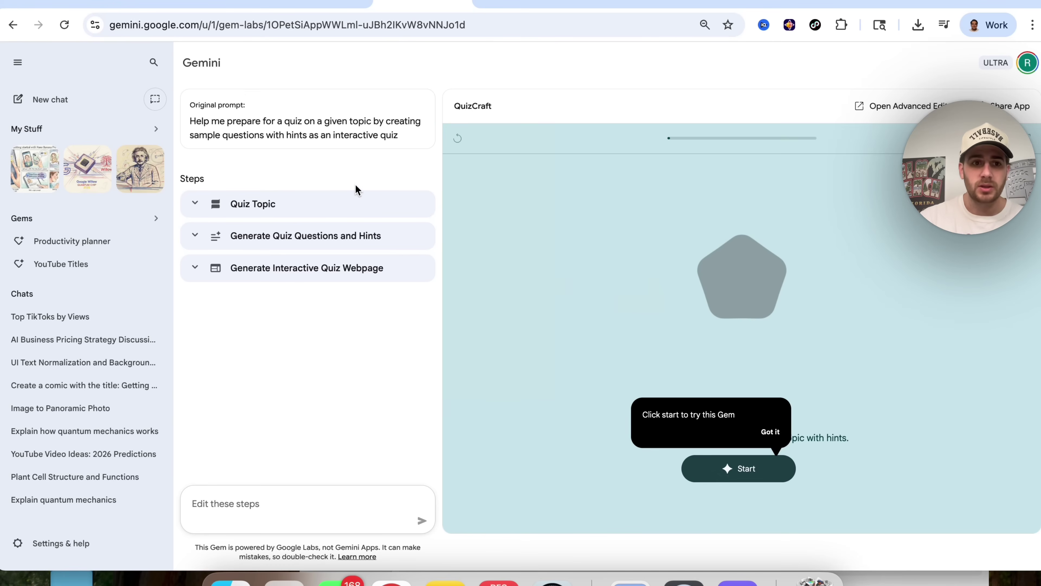
# Expand QuizCraft's Quiz Topic, Generate Quiz Questions and Hints, and Generate Interactive Quiz Webpage steps
pyautogui.click(233, 208)
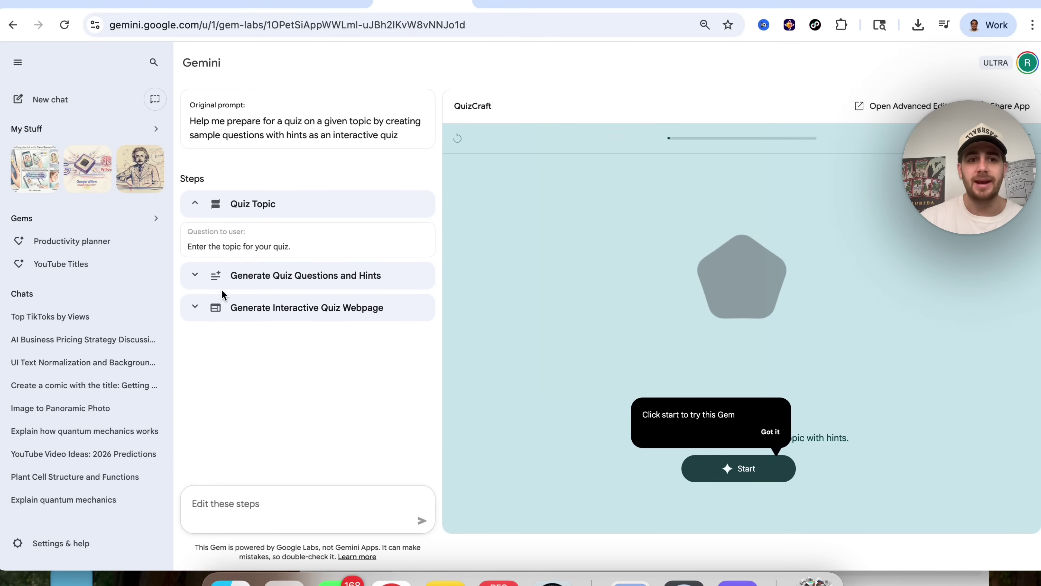
pyautogui.click(211, 276)
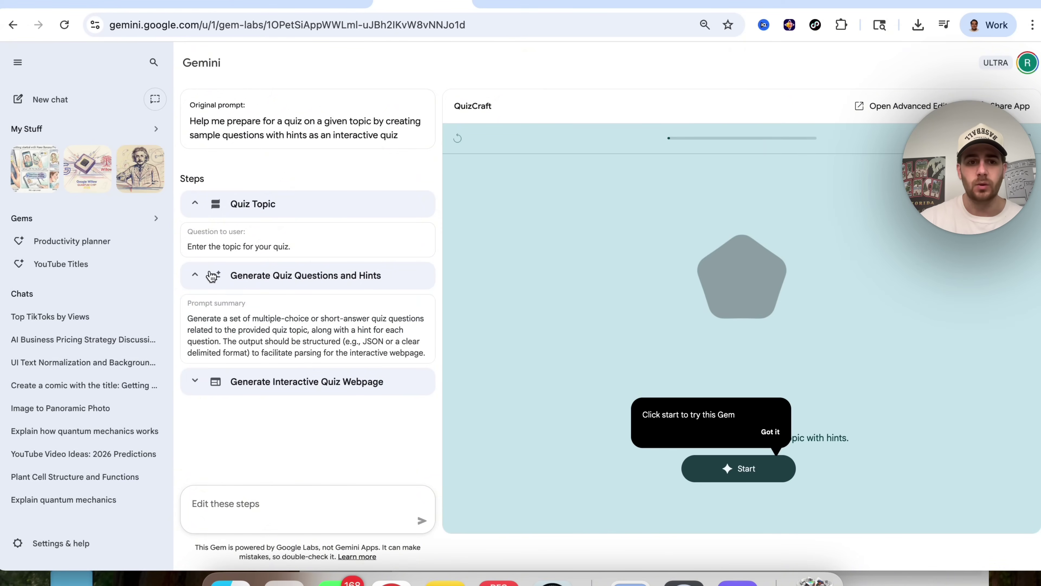
pyautogui.tripleClick(275, 328)
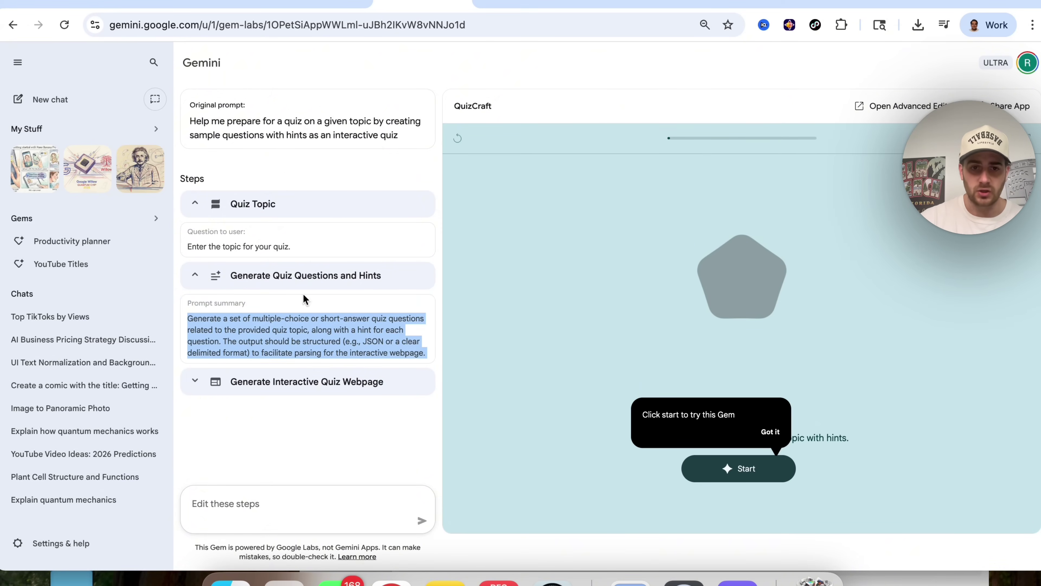
pyautogui.click(278, 382)
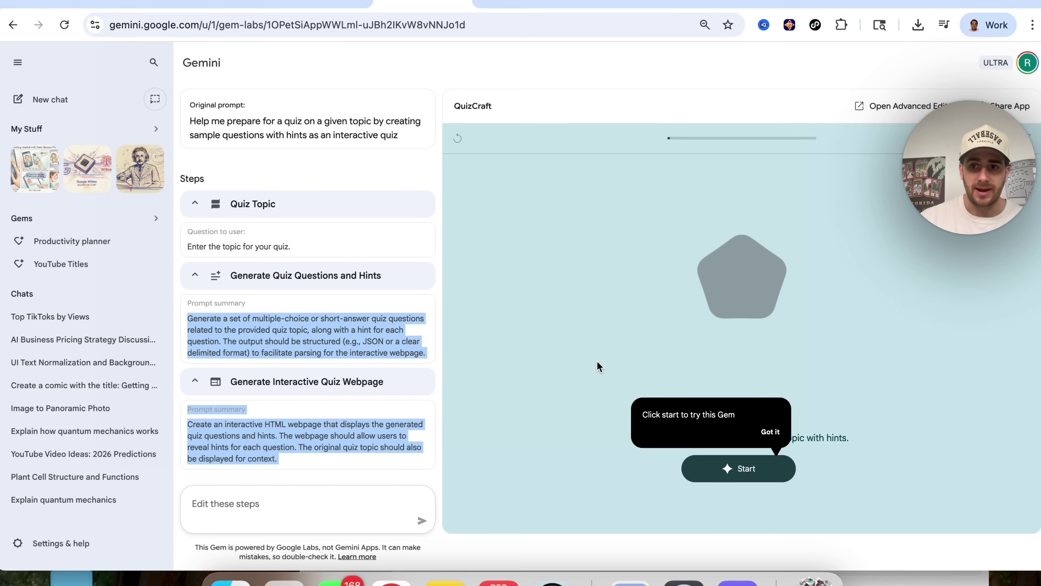
# Switch QuizCraft's publish setting to Public and back to Private, then start the quiz
pyautogui.click(1002, 105)
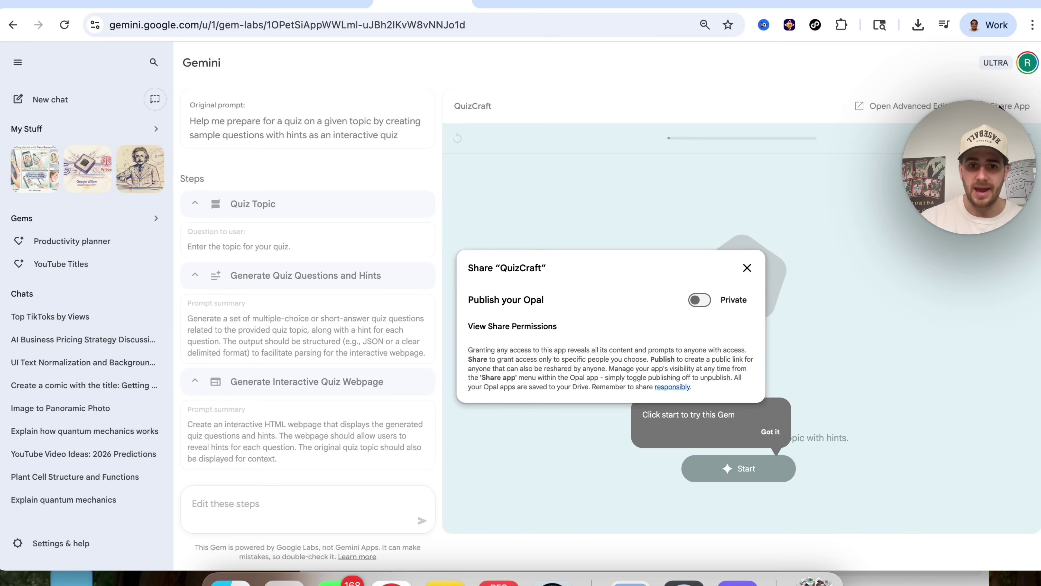
pyautogui.click(705, 295)
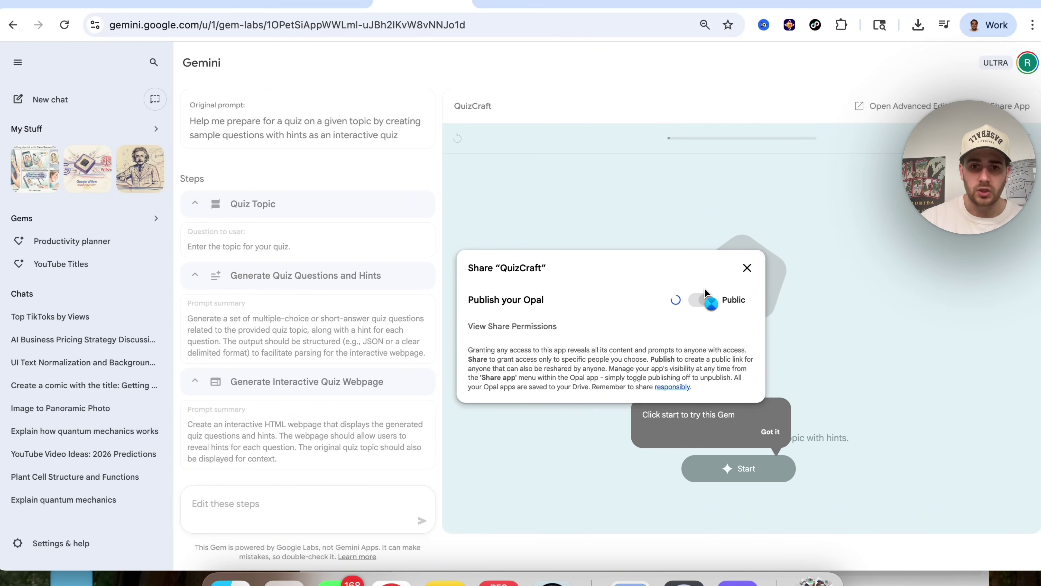
pyautogui.click(701, 299)
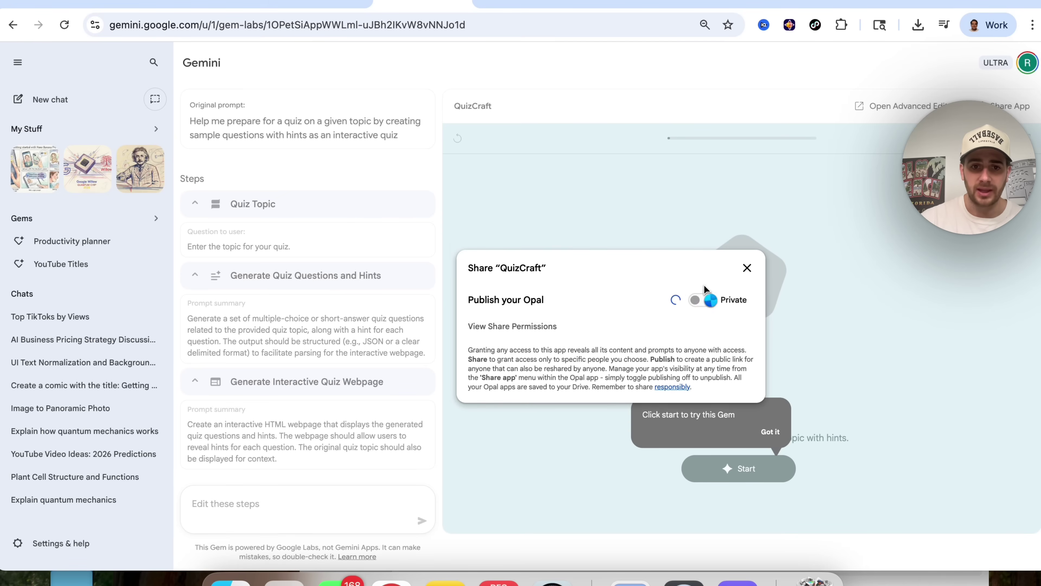
pyautogui.click(748, 268)
pyautogui.click(722, 468)
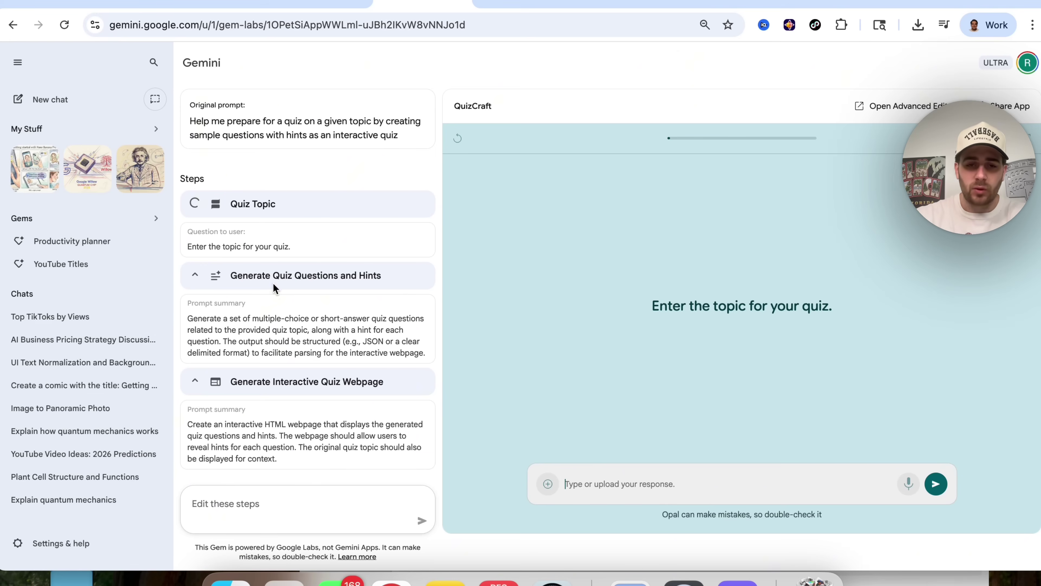
# Give QuizCraft the topic 'Landing an airplane' to generate the quiz
pyautogui.click(610, 488)
pyautogui.write('Landing an ')
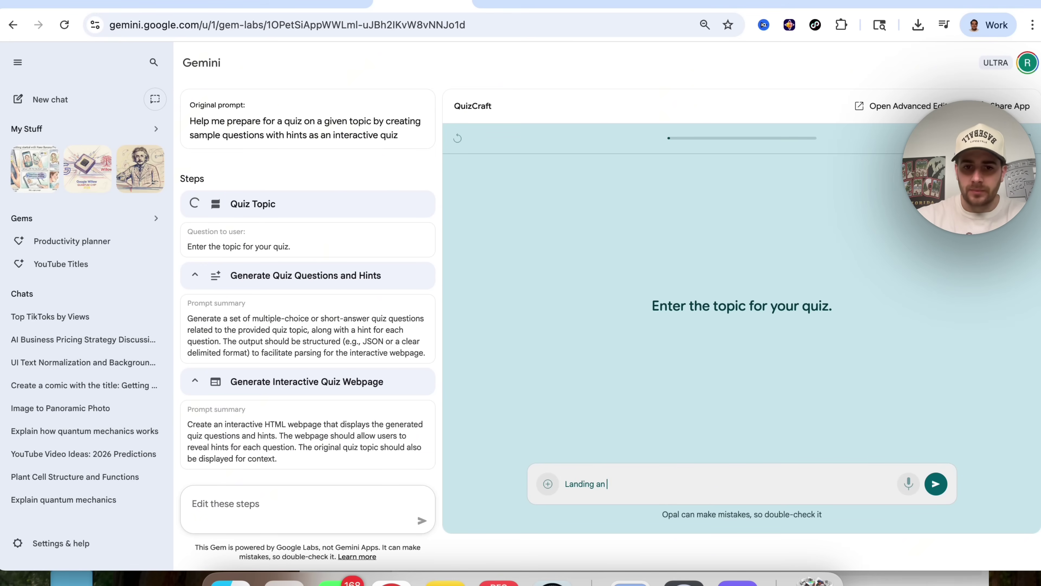
pyautogui.write('airplane')
pyautogui.press('Return')
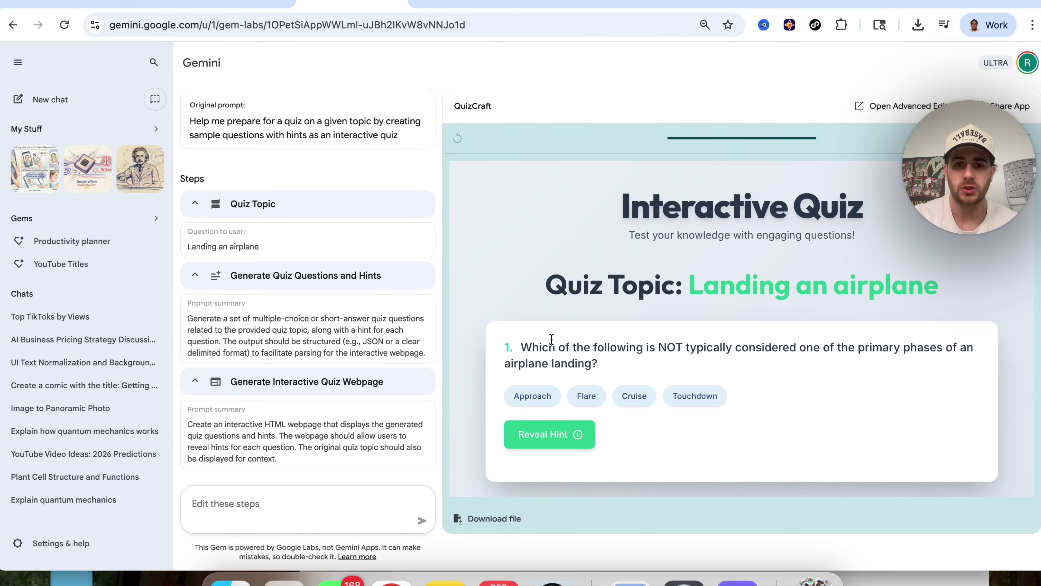
# Reveal the hints for quiz questions 1 and 2 and scroll through the quiz
pyautogui.tripleClick(553, 346)
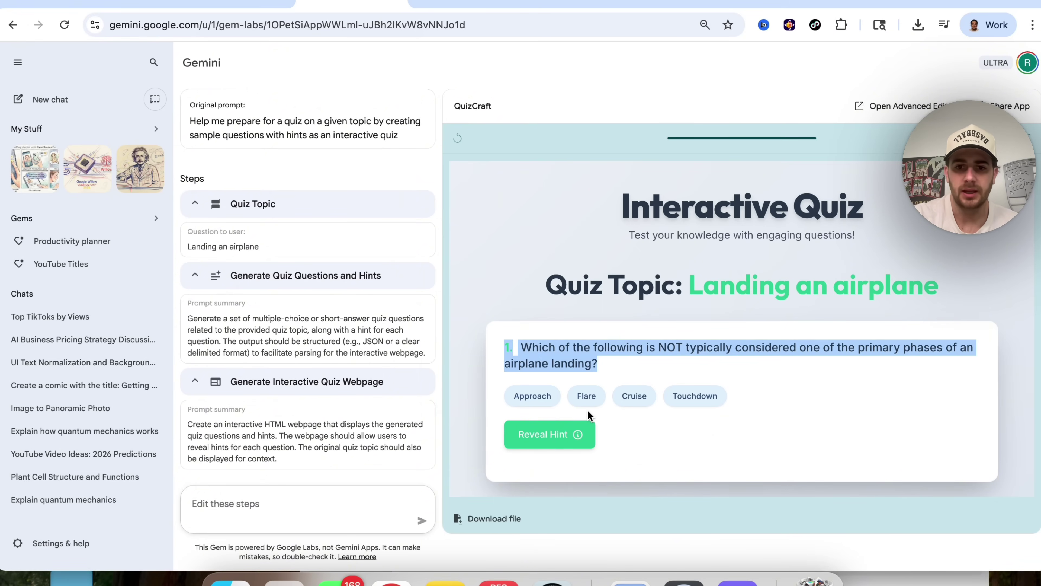
pyautogui.click(589, 401)
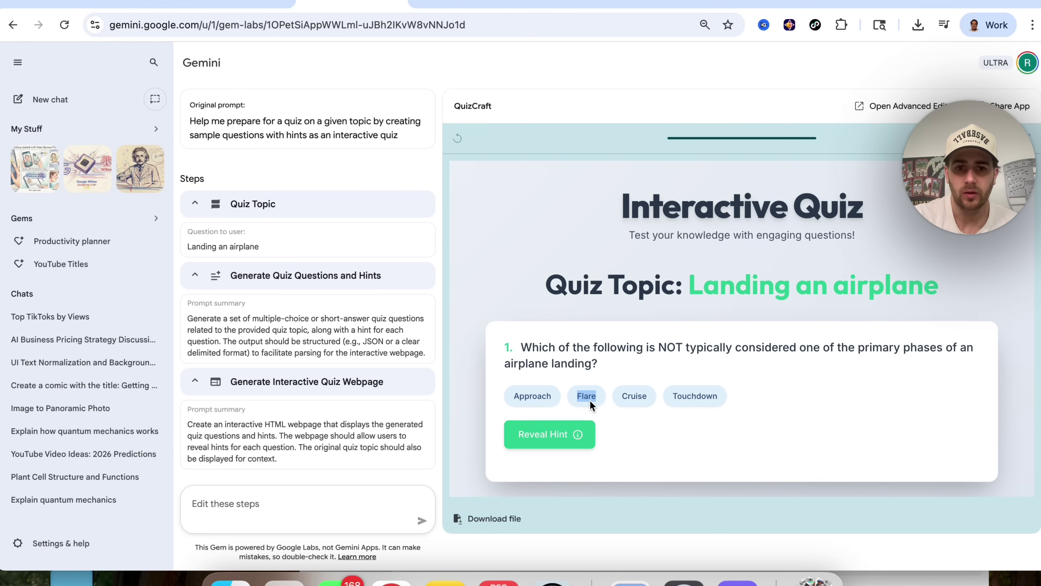
pyautogui.click(566, 438)
pyautogui.scroll(-3, 563, 439)
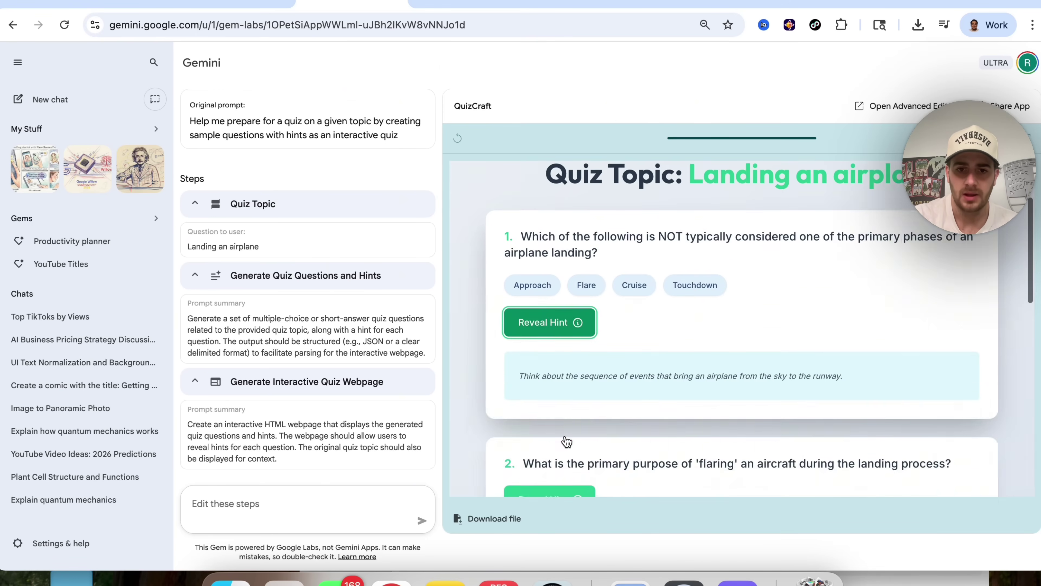
pyautogui.tripleClick(605, 374)
pyautogui.scroll(-1, 629, 399)
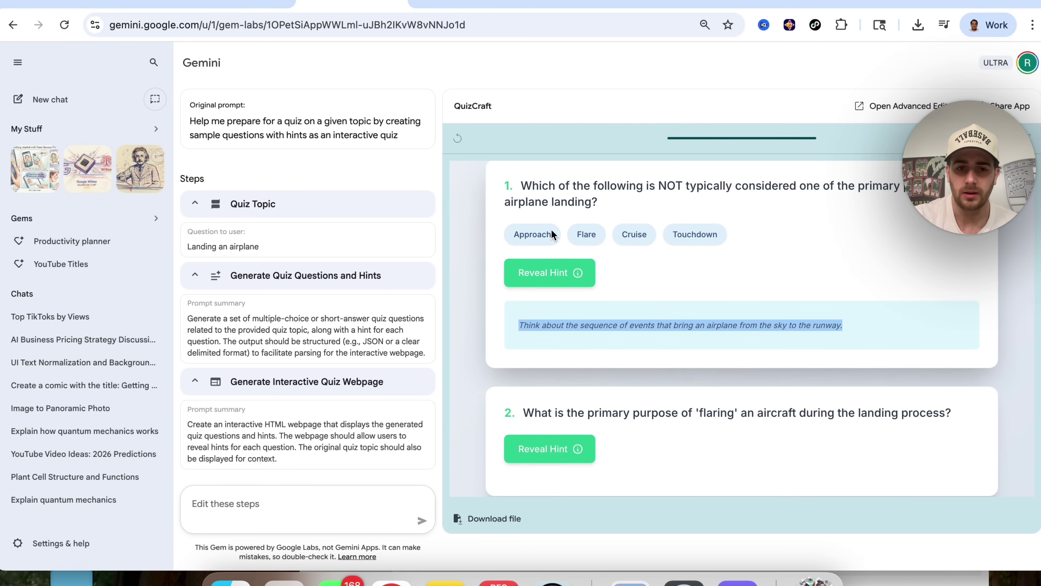
pyautogui.scroll(-2, 563, 231)
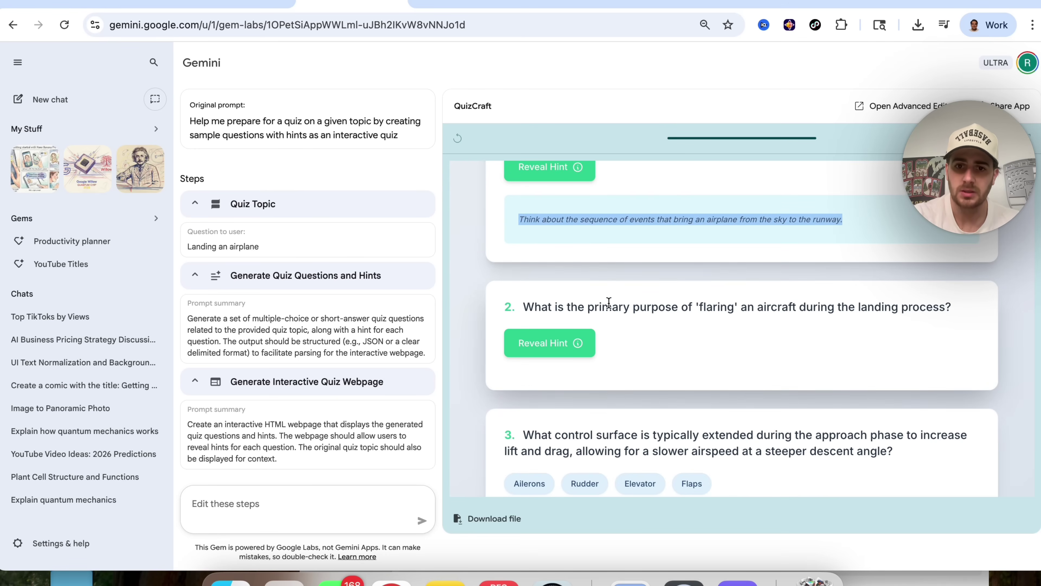
pyautogui.click(572, 347)
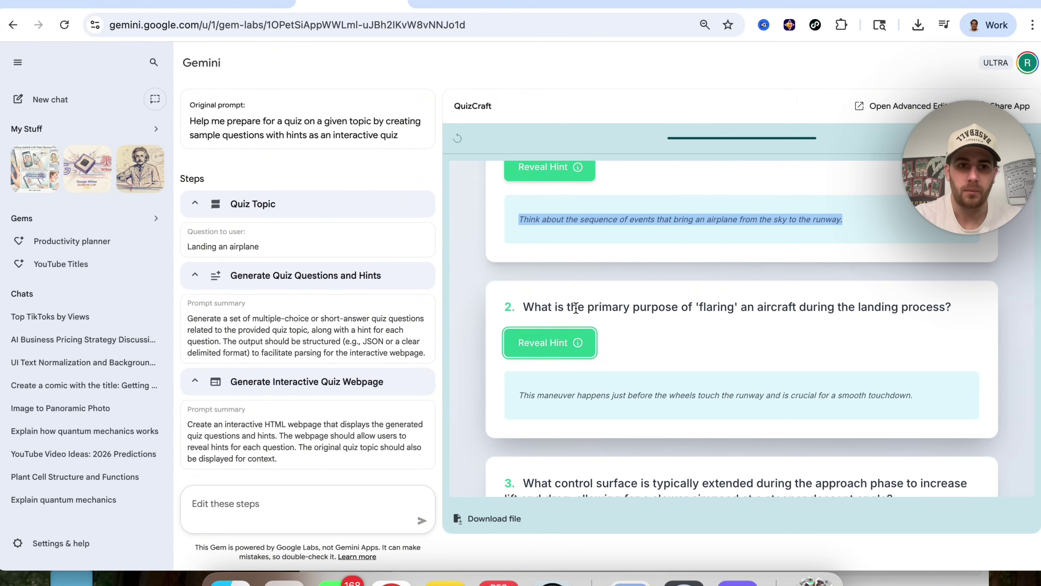
pyautogui.scroll(-10, 579, 318)
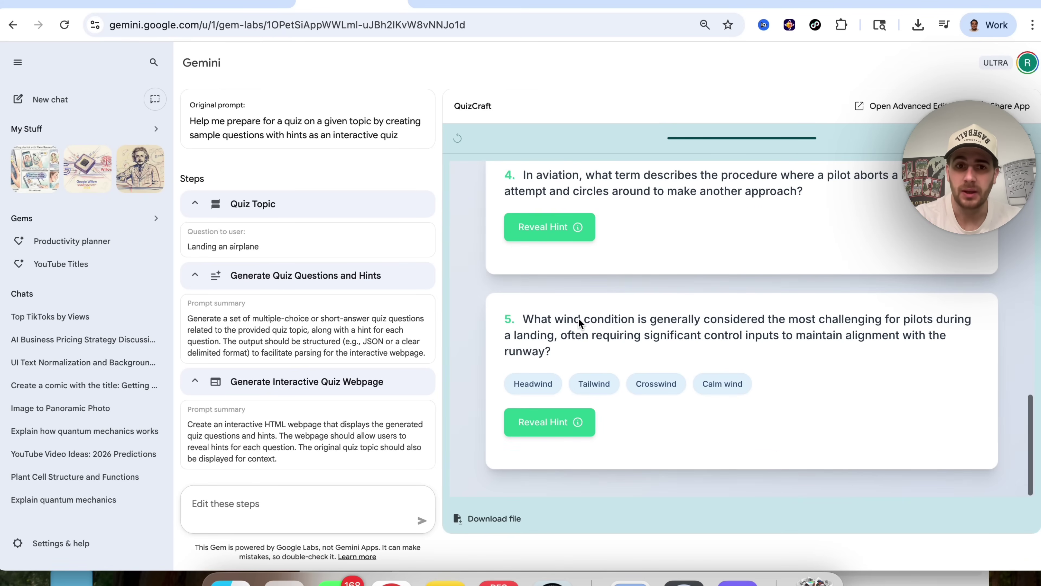
pyautogui.scroll(7, 579, 317)
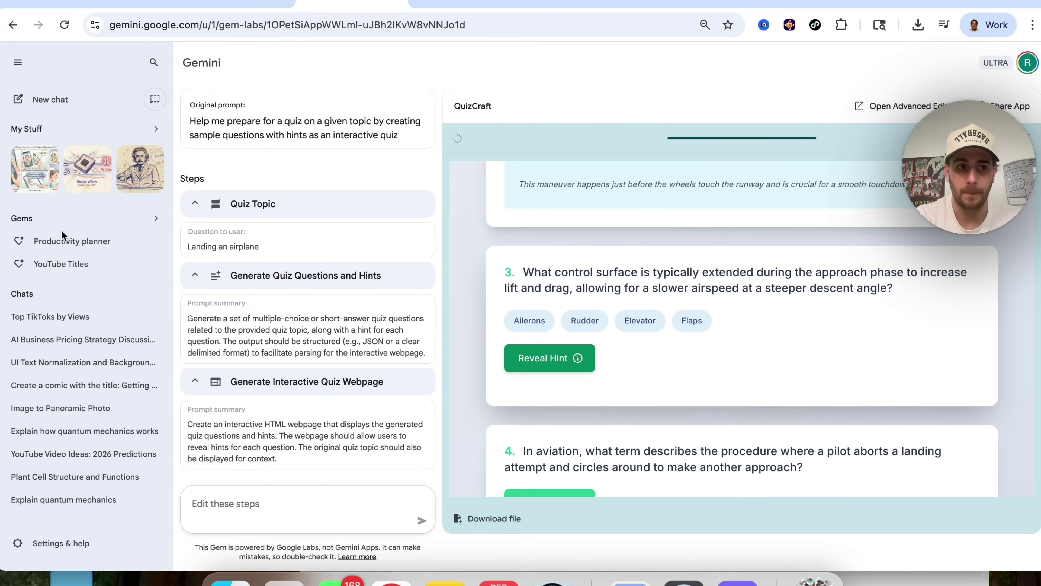
# Go to the Gem manager page from the sidebar
pyautogui.click(75, 218)
pyautogui.scroll(-10, 528, 263)
pyautogui.scroll(10, 528, 263)
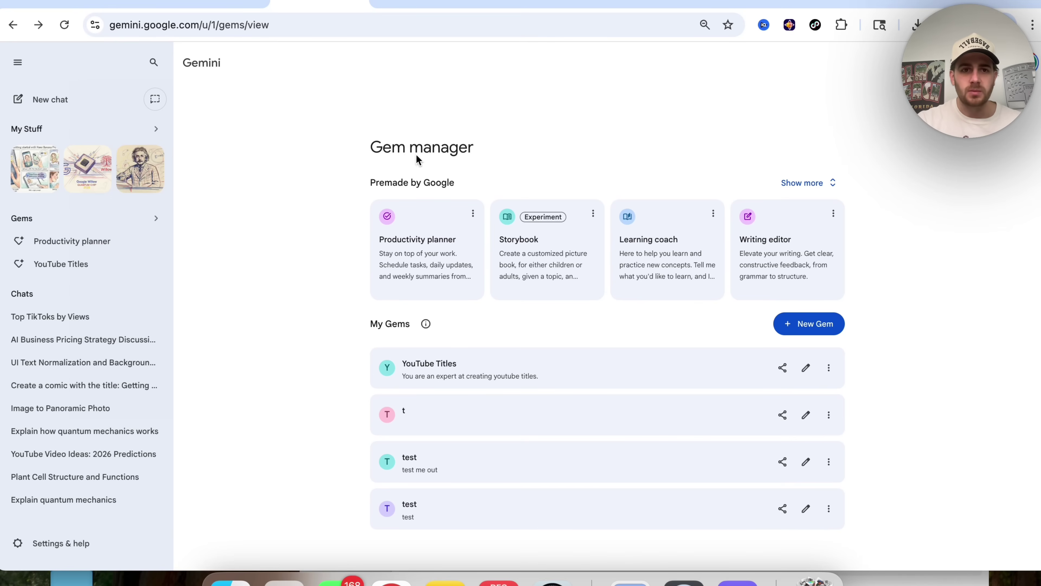
# Scroll the Gem manager to the Business Profiler card under Gems made by Labs
pyautogui.scroll(10, 433, 274)
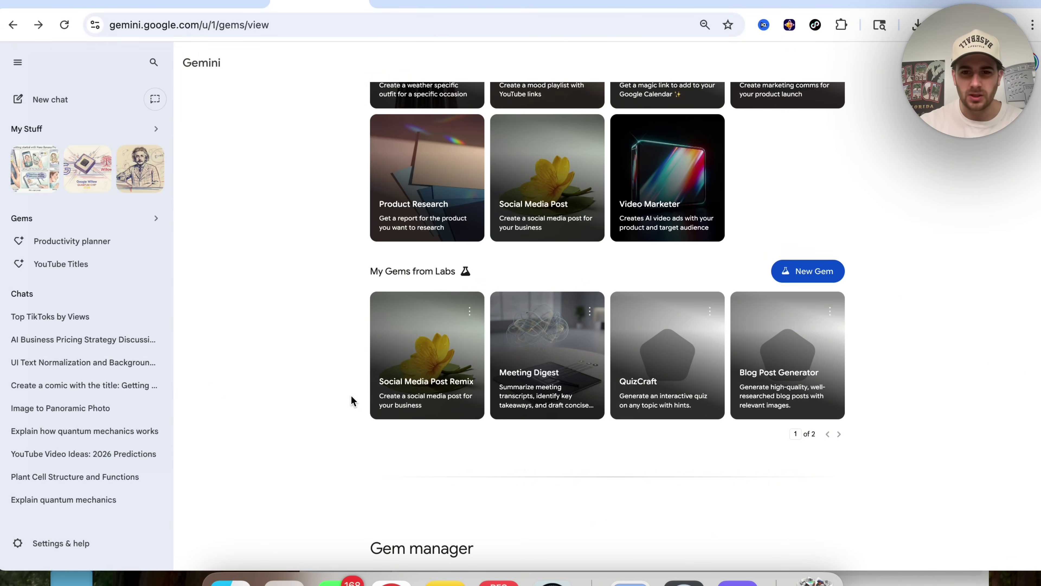
pyautogui.scroll(3, 467, 410)
pyautogui.scroll(8, 467, 411)
pyautogui.scroll(1, 674, 267)
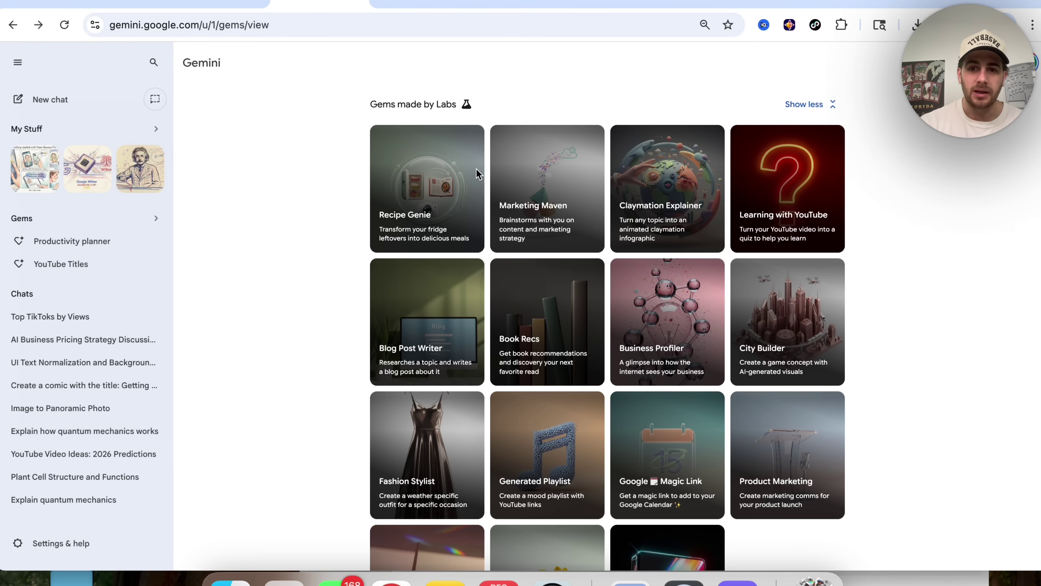
pyautogui.scroll(-2, 476, 167)
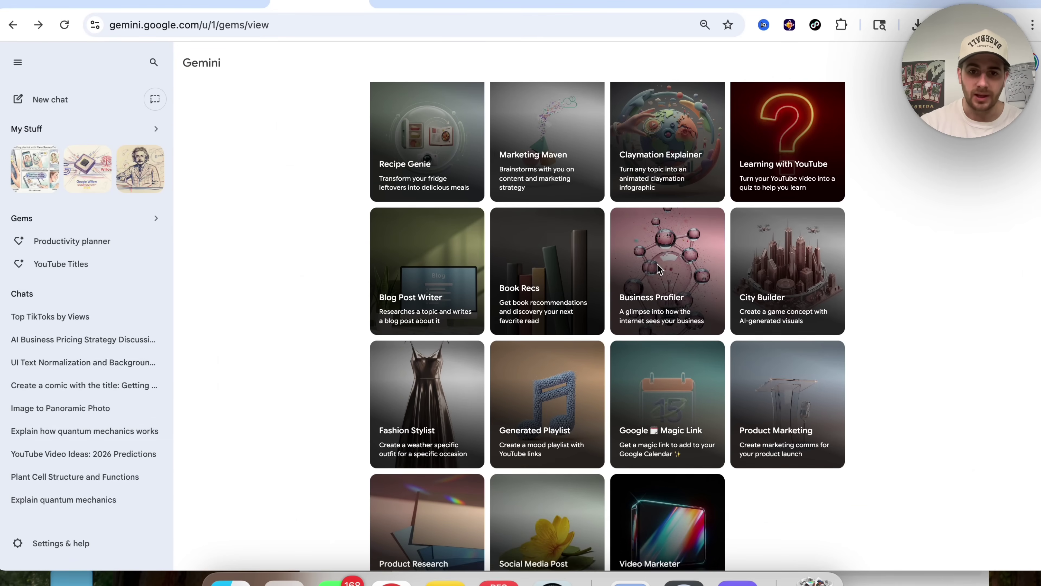
pyautogui.moveTo(660, 267)
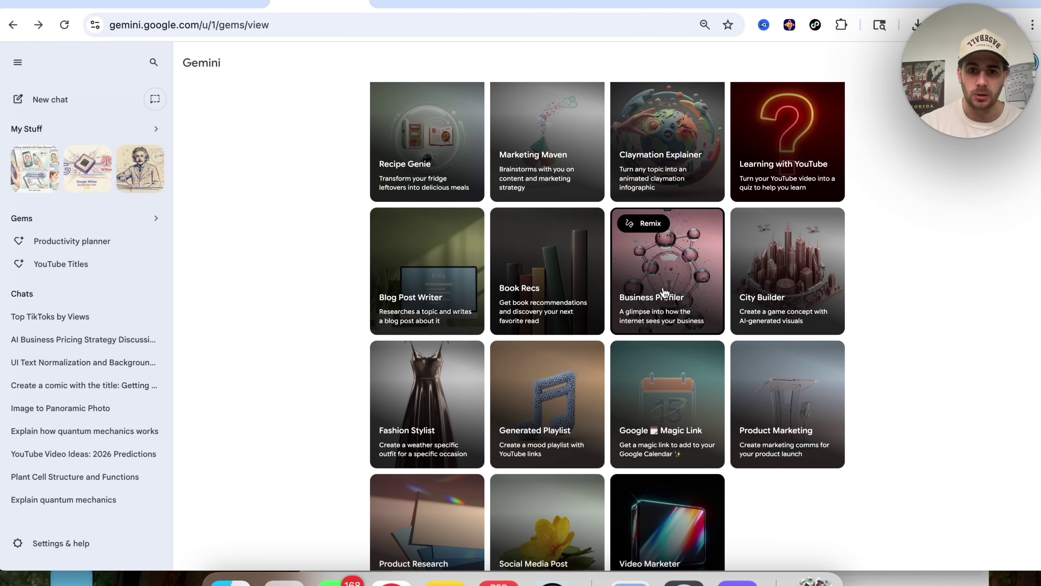
# Remix and start Business Profiler, then load bl101.com in a new browser tab
pyautogui.click(647, 224)
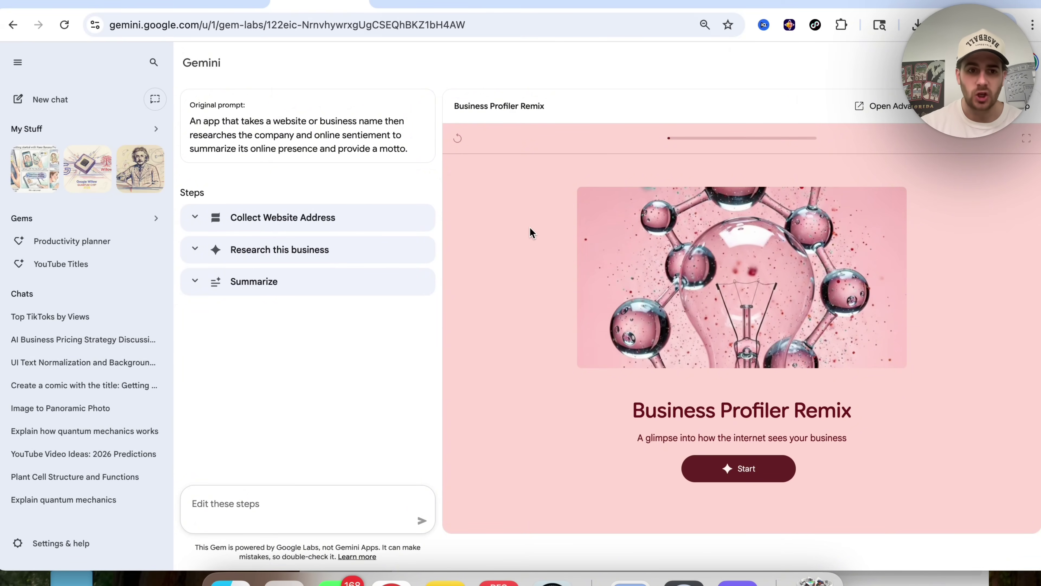
pyautogui.click(749, 473)
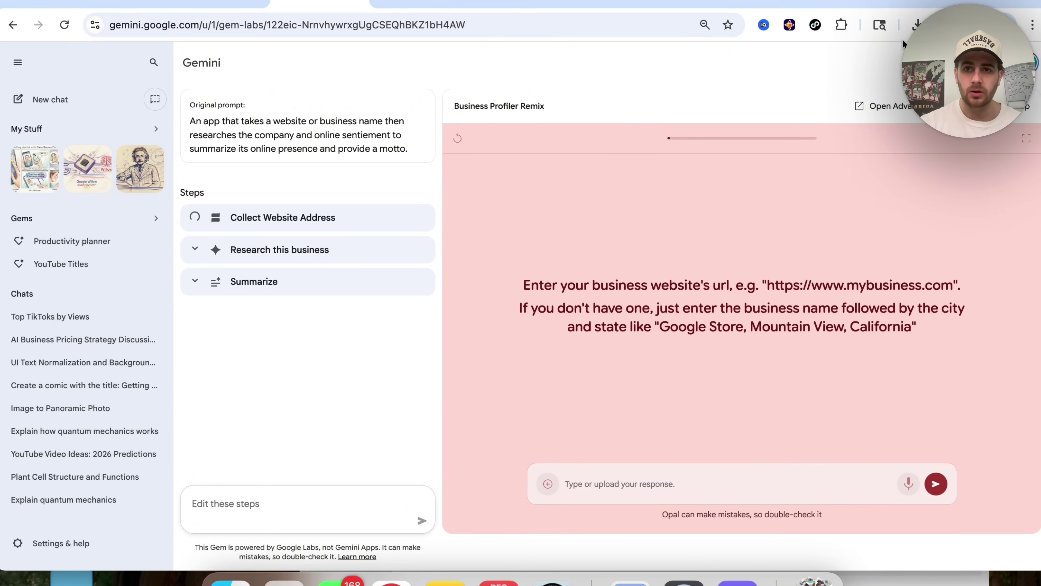
pyautogui.press('super+t')
pyautogui.write('bl101')
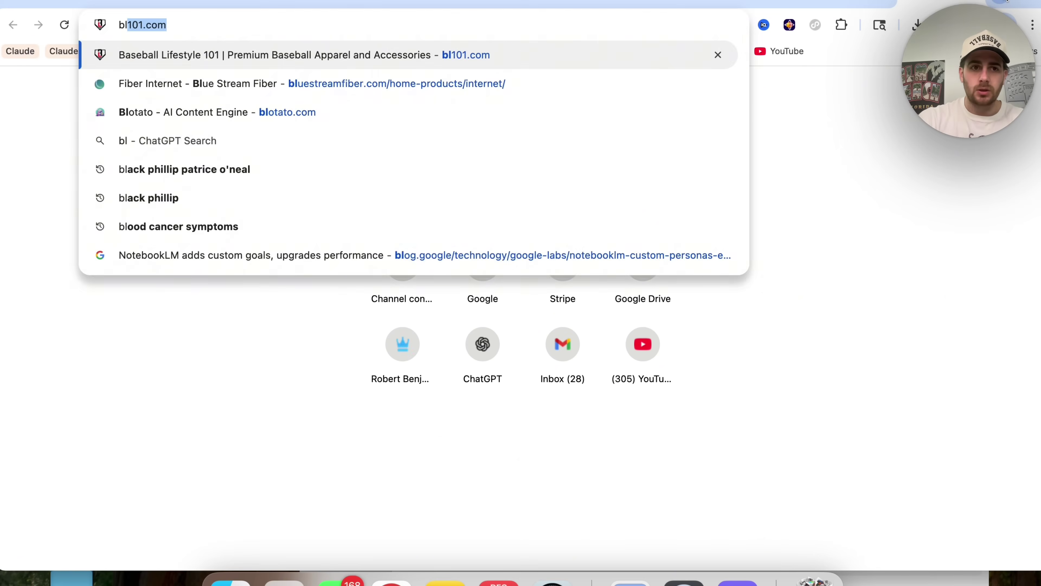
pyautogui.press('Return')
# Copy the bl101.com address and submit it as the business website to research
pyautogui.click(592, 29)
pyautogui.press('super+c')
pyautogui.click(291, 5)
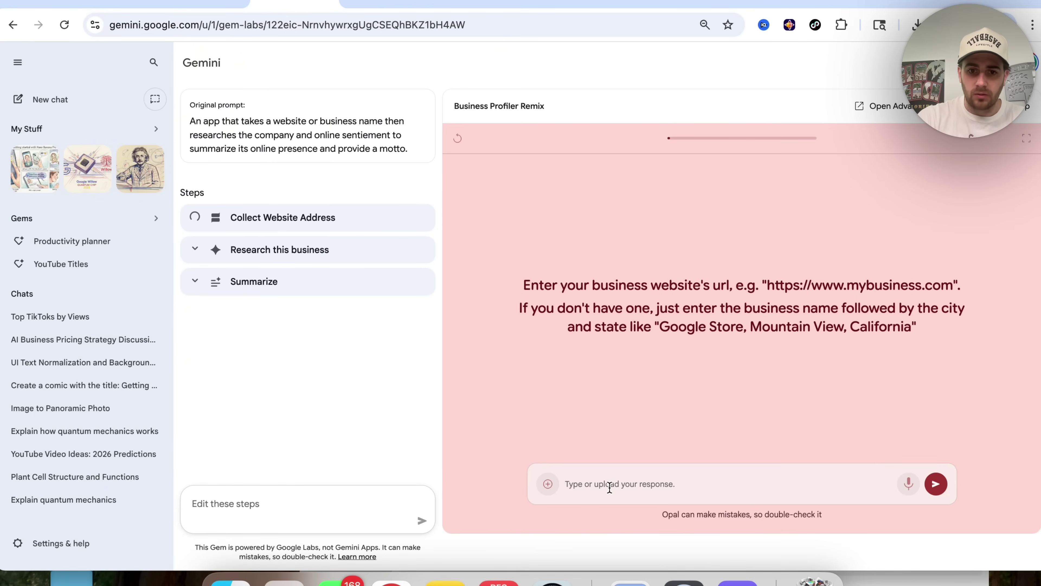
pyautogui.click(610, 485)
pyautogui.press('super+v')
pyautogui.click(936, 484)
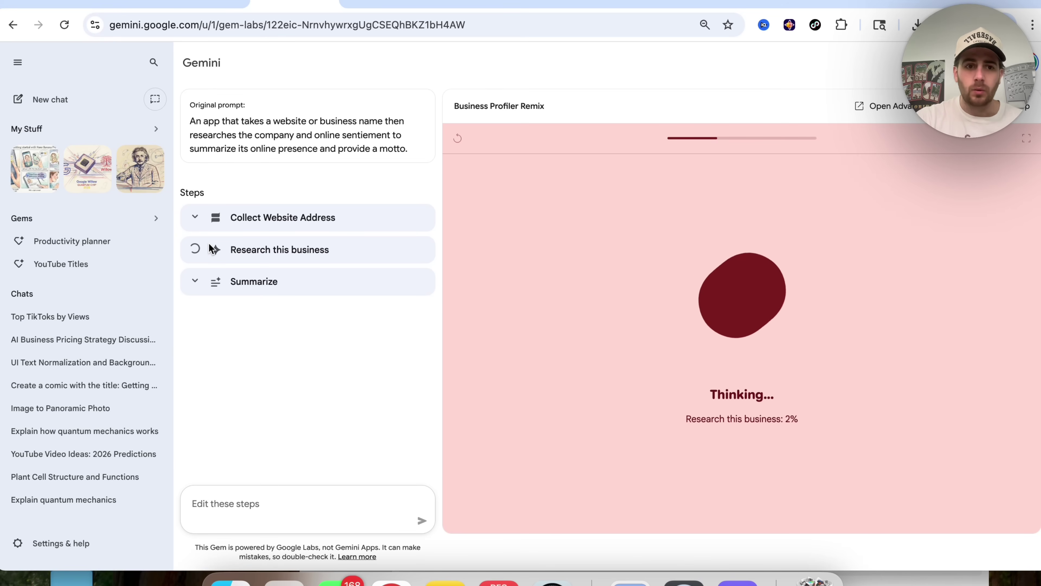
# Review the Summarize step's prompt, then select the Baseball Lifestyle 101 Quick Business Profile title
pyautogui.click(195, 281)
pyautogui.scroll(-2, 266, 332)
pyautogui.scroll(-1, 266, 332)
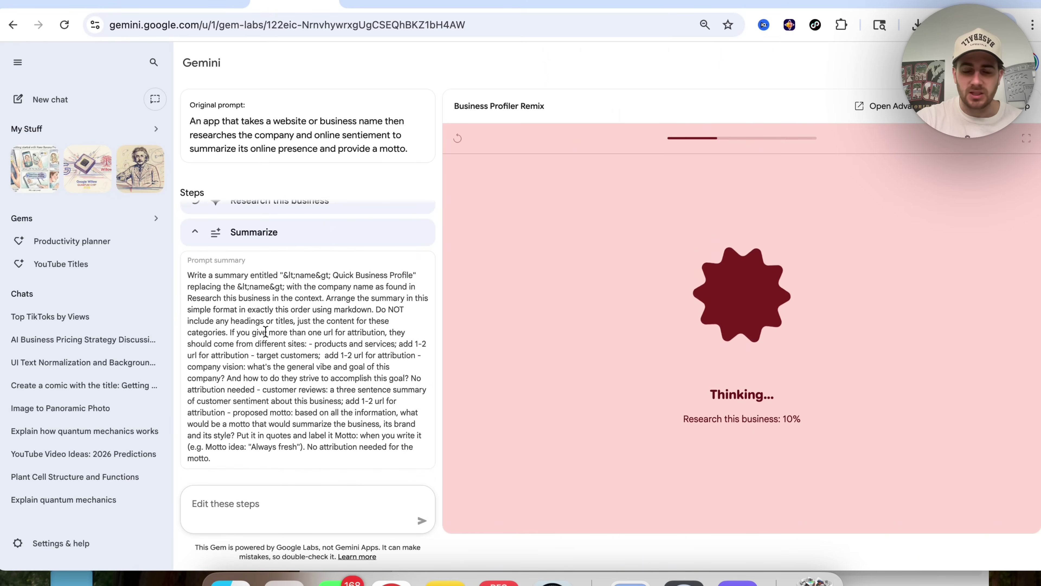
pyautogui.click(194, 232)
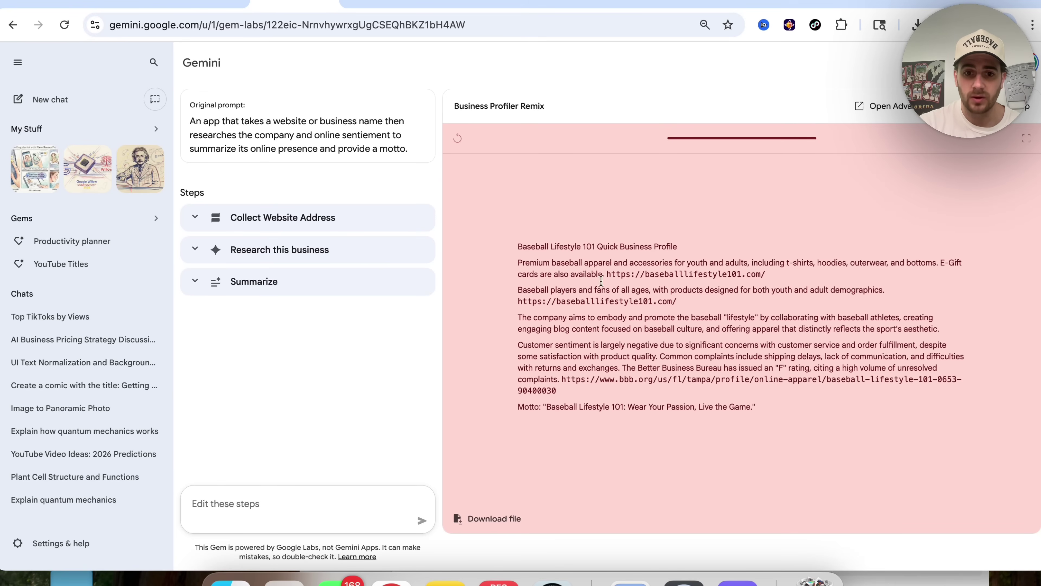
pyautogui.moveTo(524, 243); pyautogui.dragTo(708, 250)
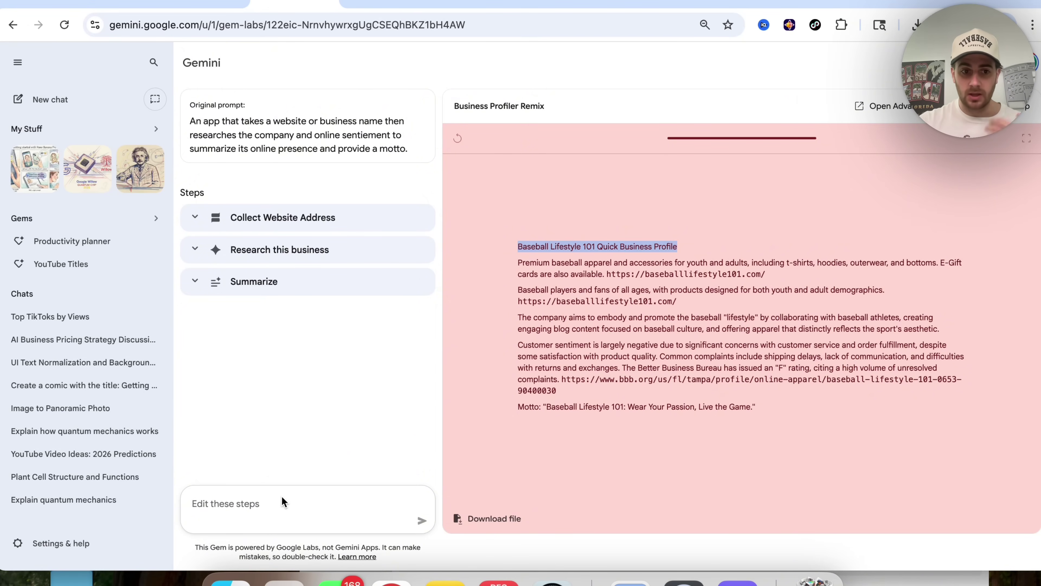
# Request that the Gem accept and research multiple websites and draft outreach emails selling SEO / Brand services
pyautogui.click(243, 503)
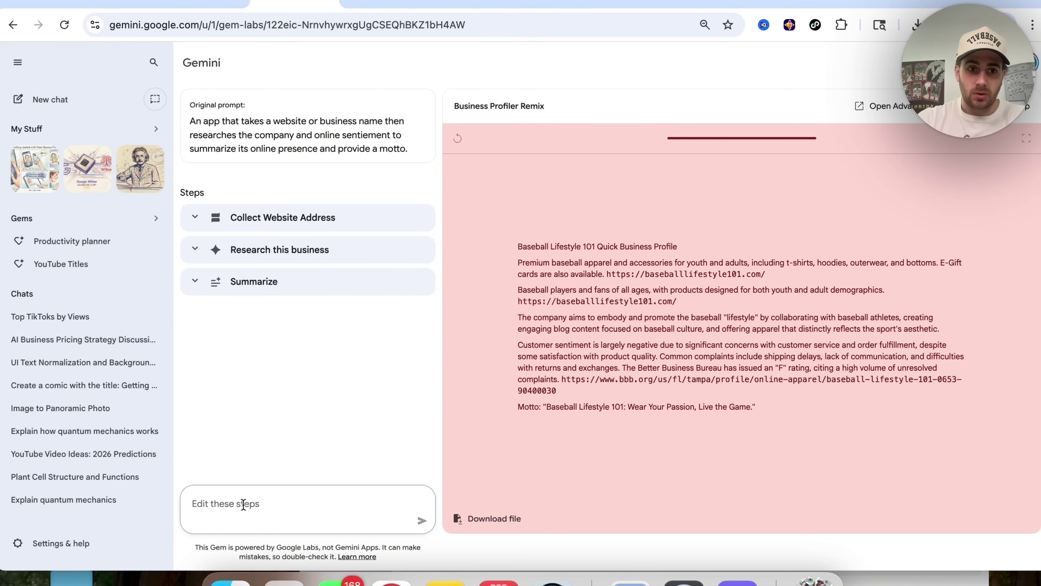
pyautogui.write('Make it so that we can im')
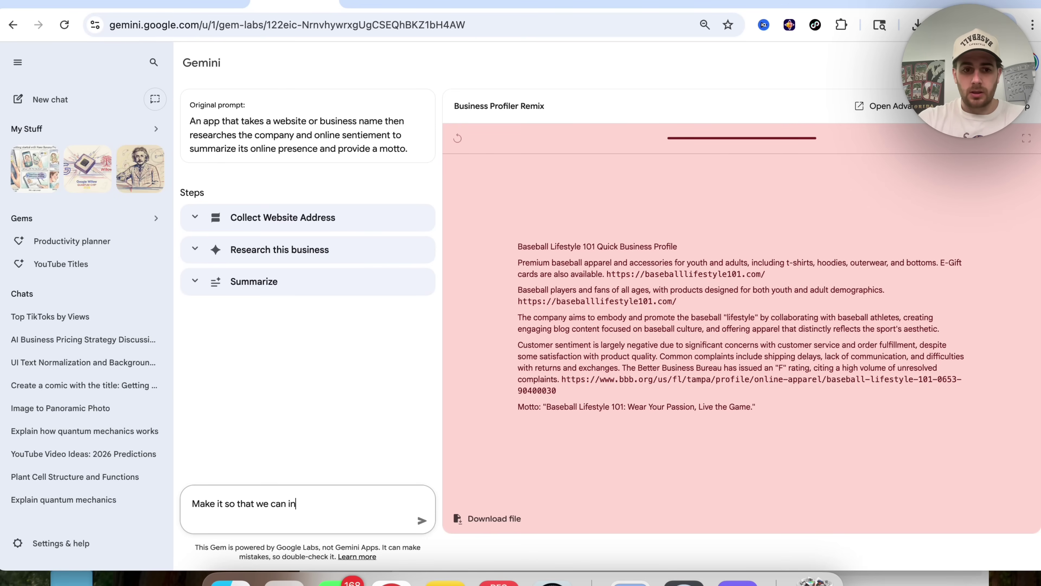
pyautogui.write('put multiple')
pyautogui.write(' websites, make s')
pyautogui.write('o that it can rea')
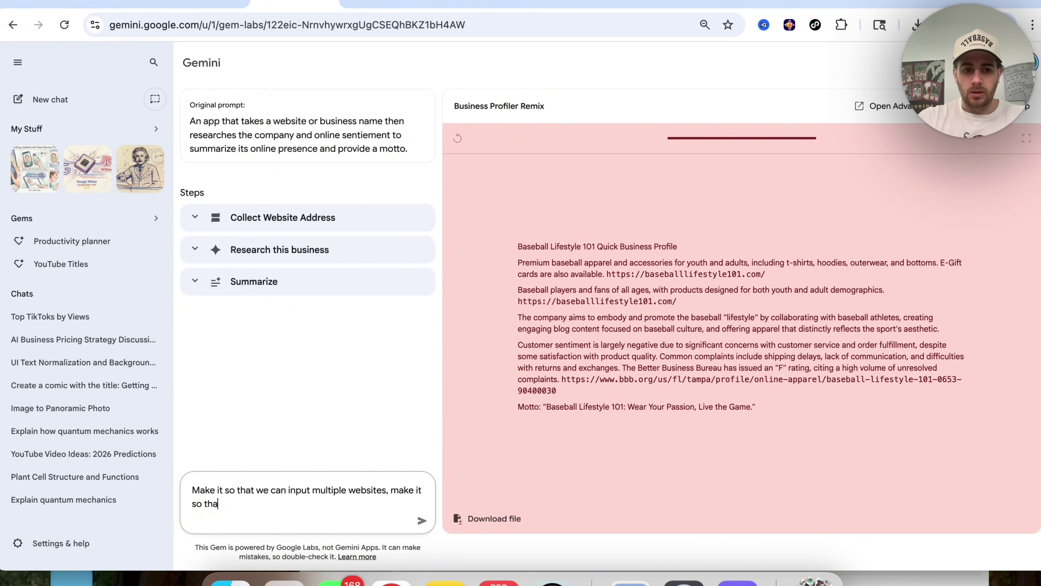
pyautogui.press('BackSpace')
pyautogui.press('BackSpace')
pyautogui.write('search multiple websites')
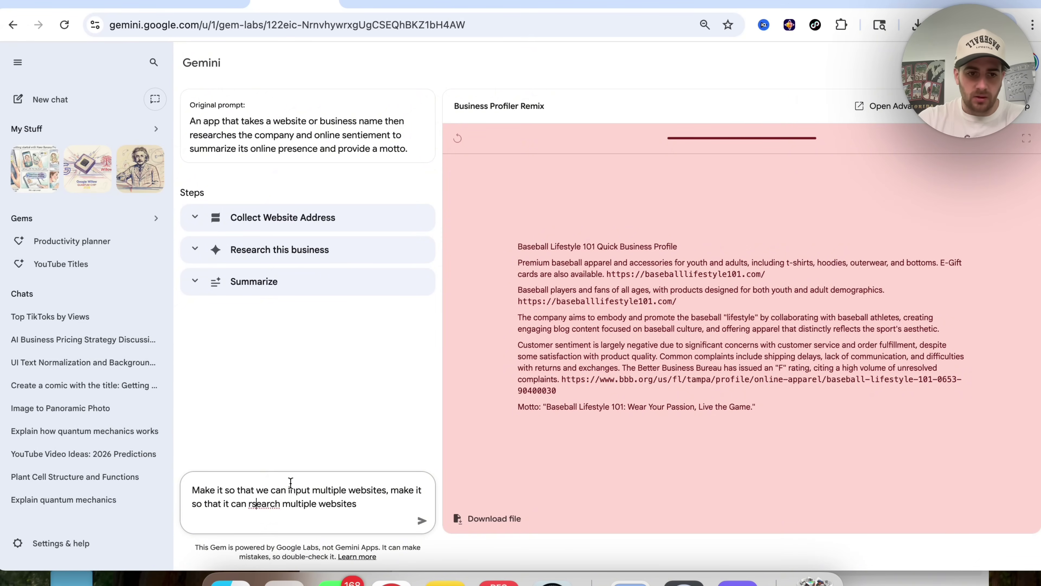
pyautogui.click(252, 503)
pyautogui.write('es')
pyautogui.write(' and make')
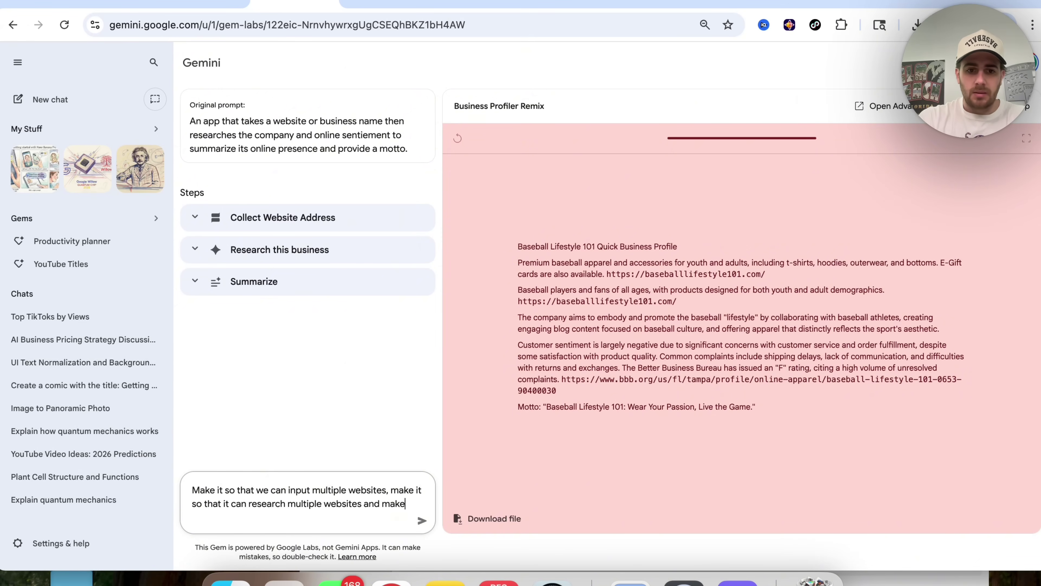
pyautogui.write(' it craft ')
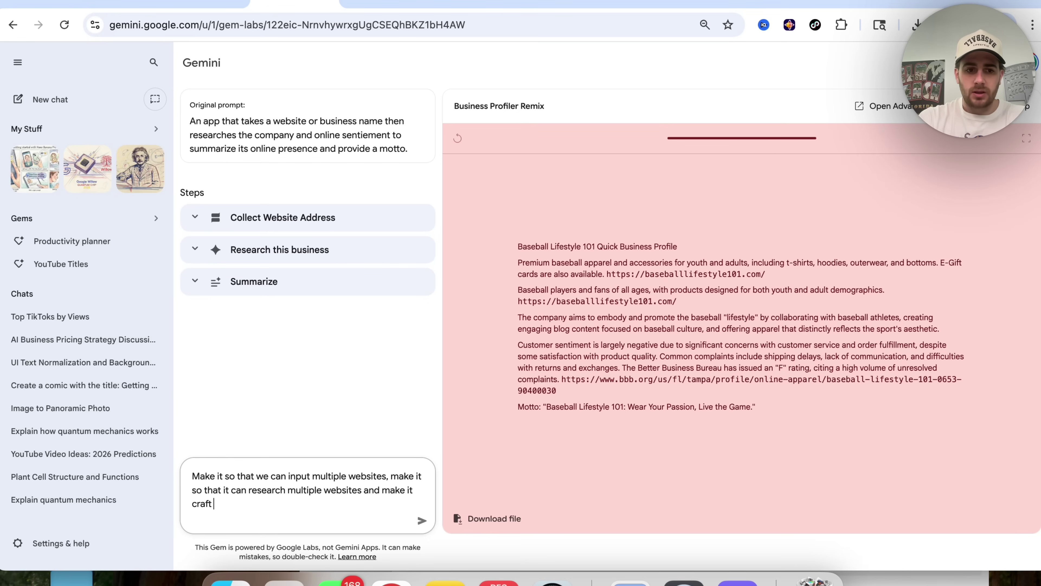
pyautogui.write('an email that outre')
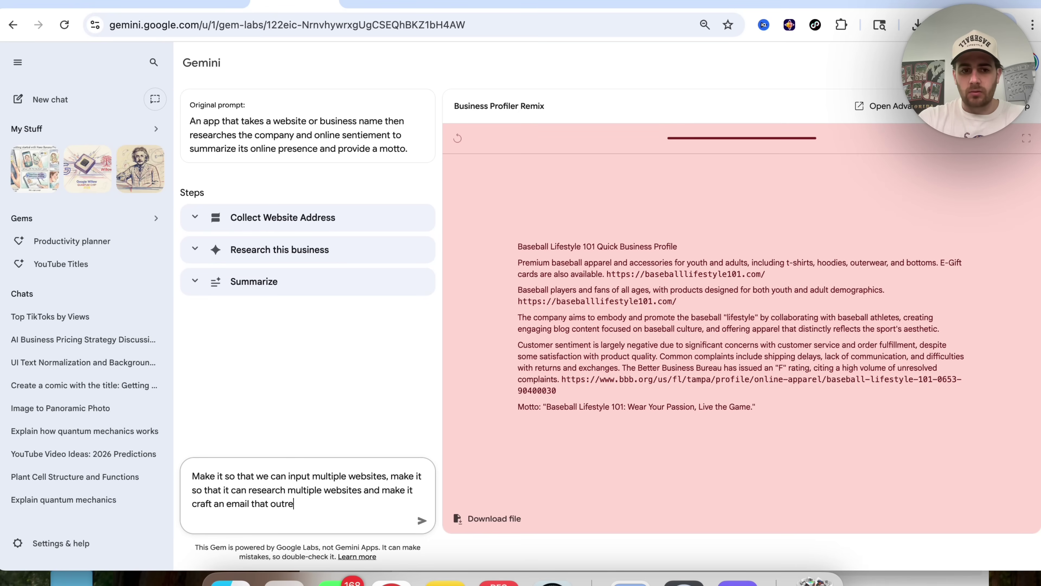
pyautogui.write('aches to the websit')
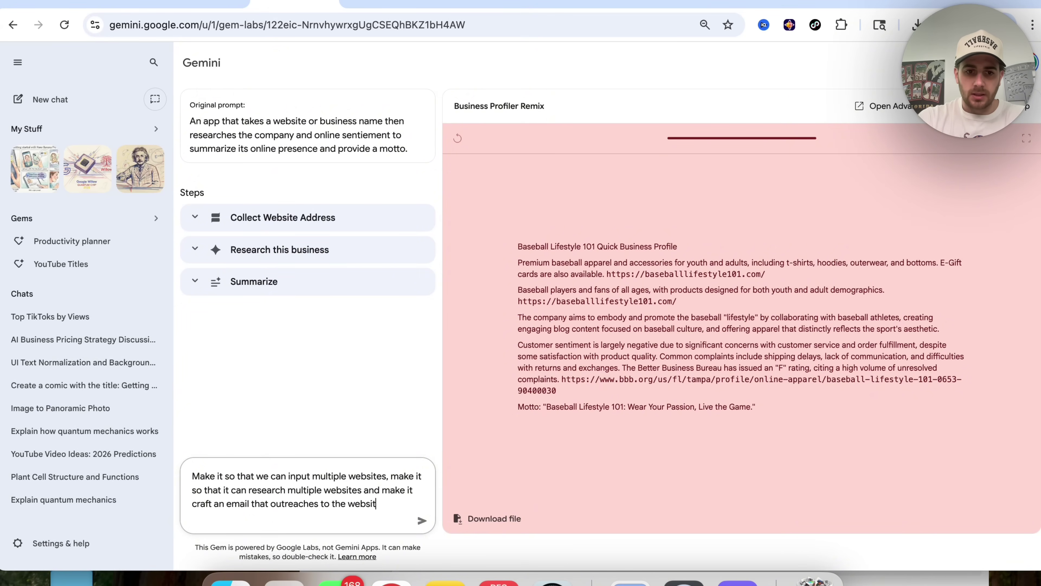
pyautogui.write('es so that we can sel t')
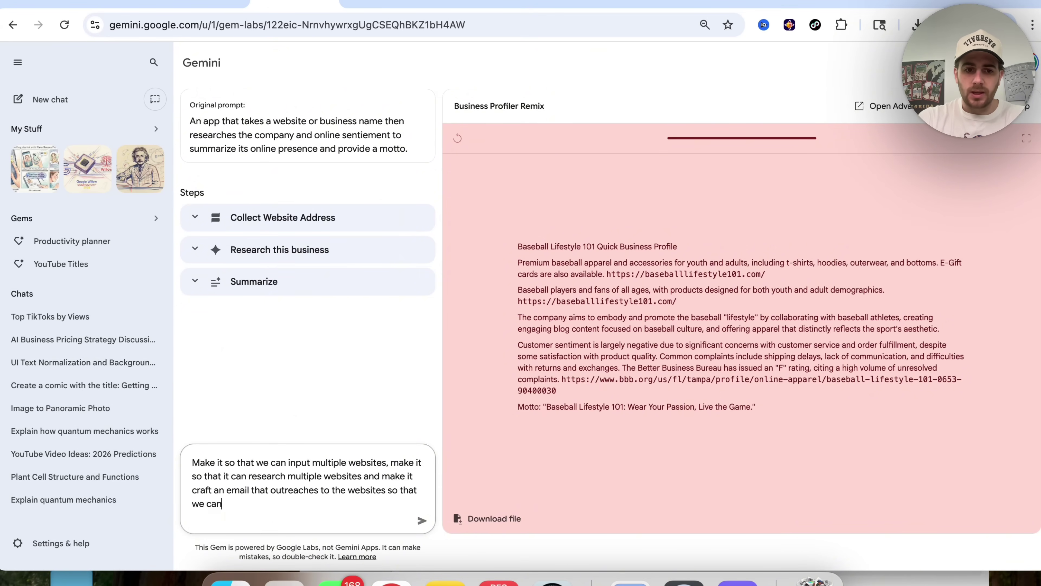
pyautogui.press('BackSpace')
pyautogui.press('BackSpace')
pyautogui.write('l them o')
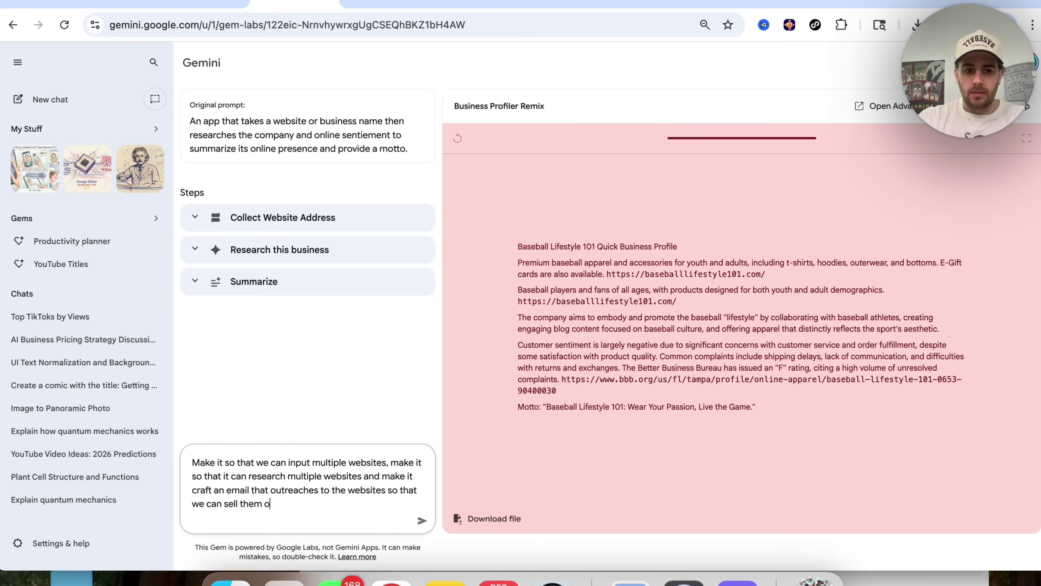
pyautogui.write('ur SEO / Brand')
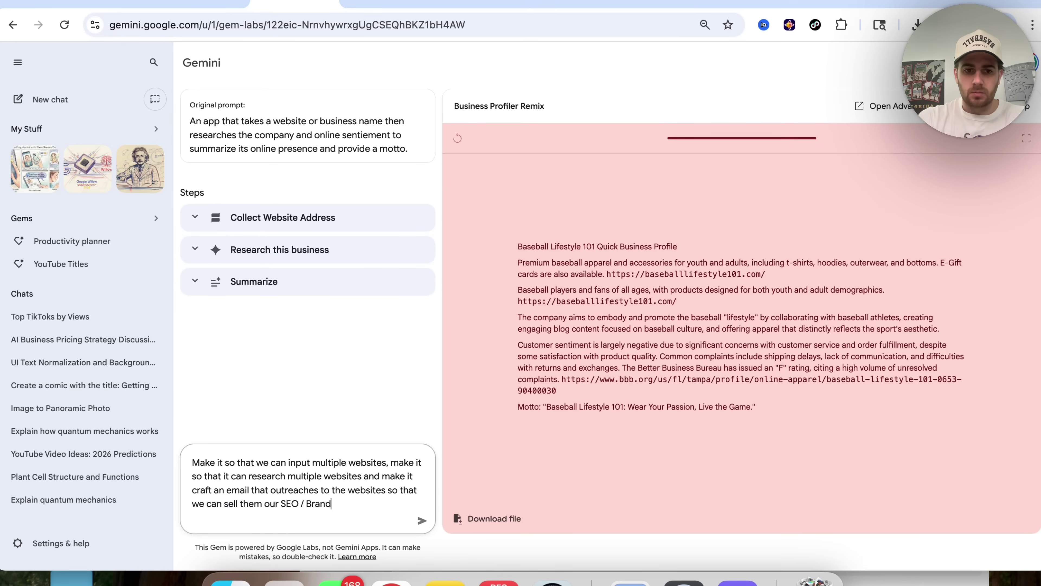
pyautogui.write(' related services')
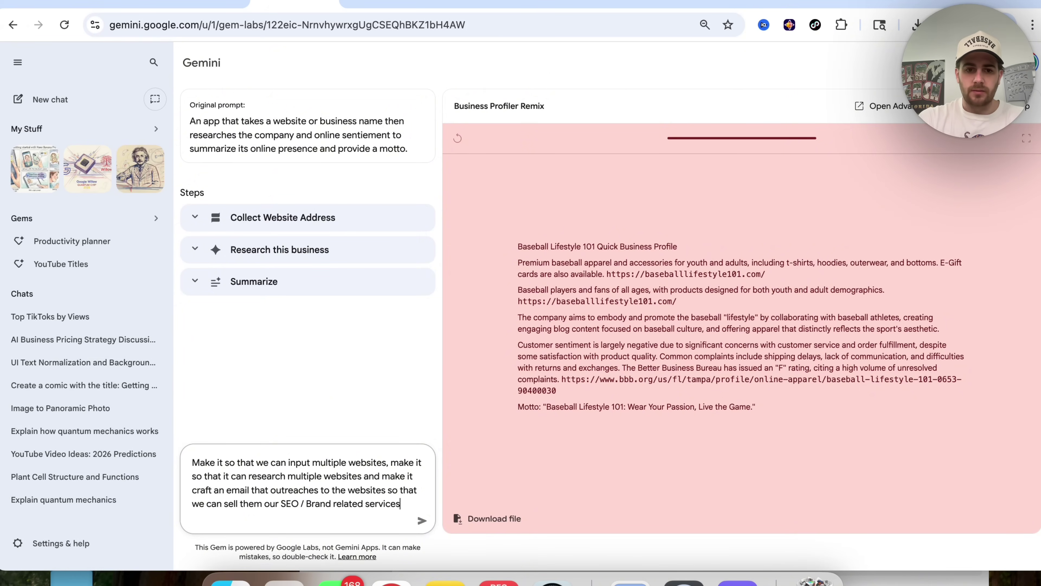
# Submit the change and review the Website Addresses, Deep Research Websites, Craft Outreach Emails and Generate Outreach Emails Webpage steps
pyautogui.press('Return')
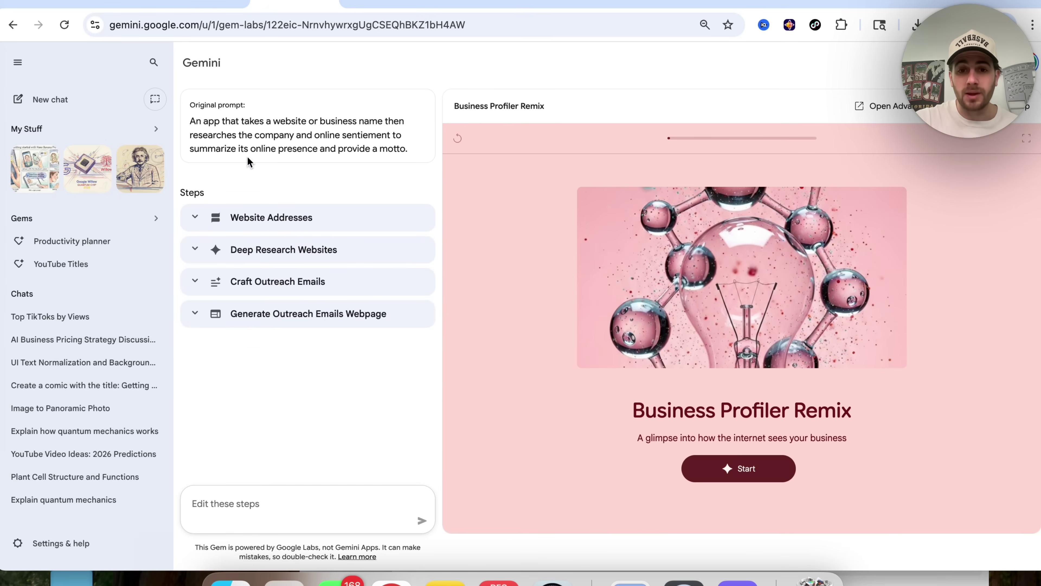
pyautogui.click(219, 226)
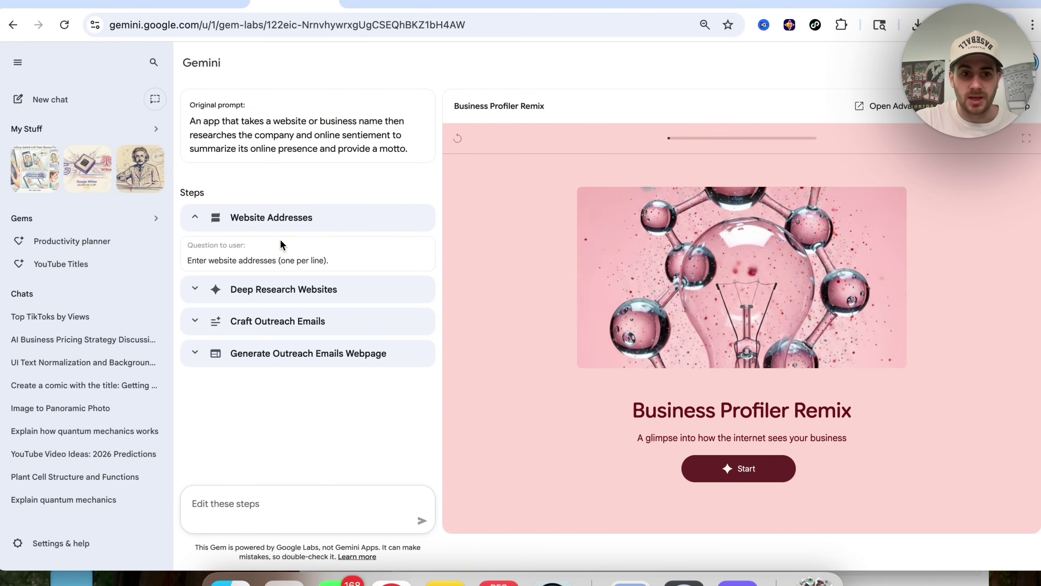
pyautogui.click(272, 289)
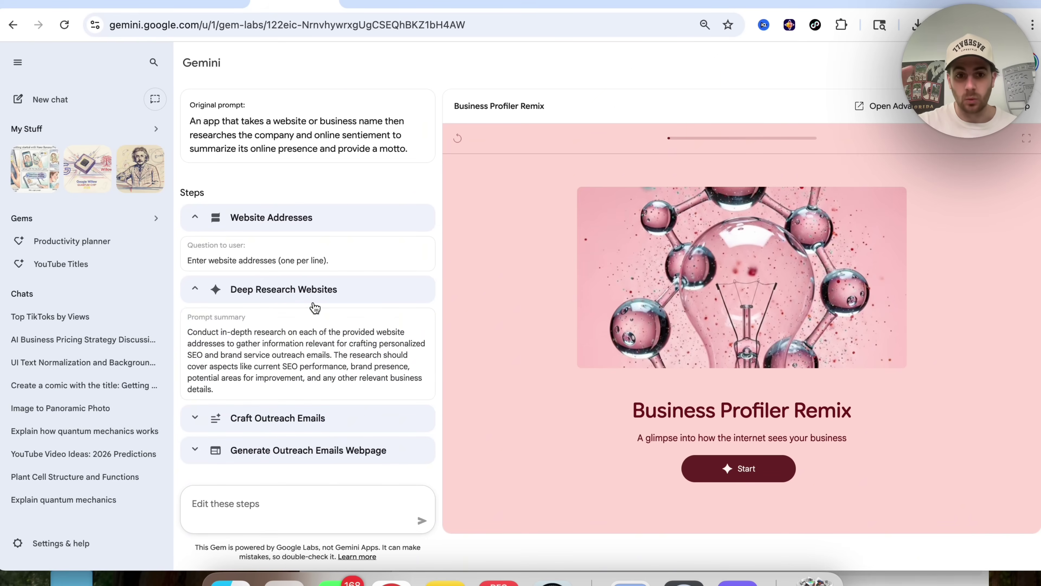
pyautogui.click(283, 418)
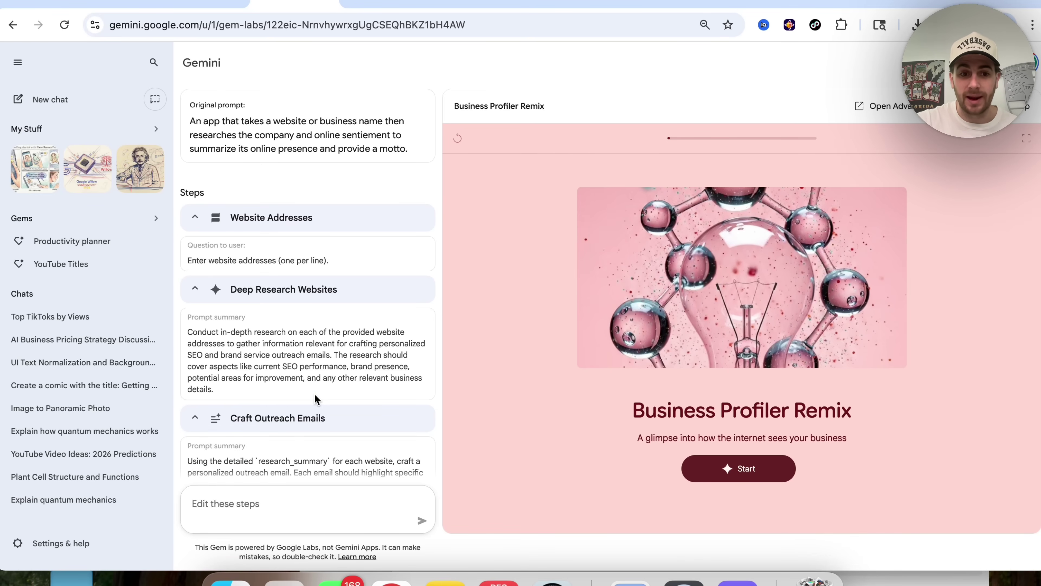
pyautogui.scroll(-2, 316, 396)
pyautogui.click(291, 456)
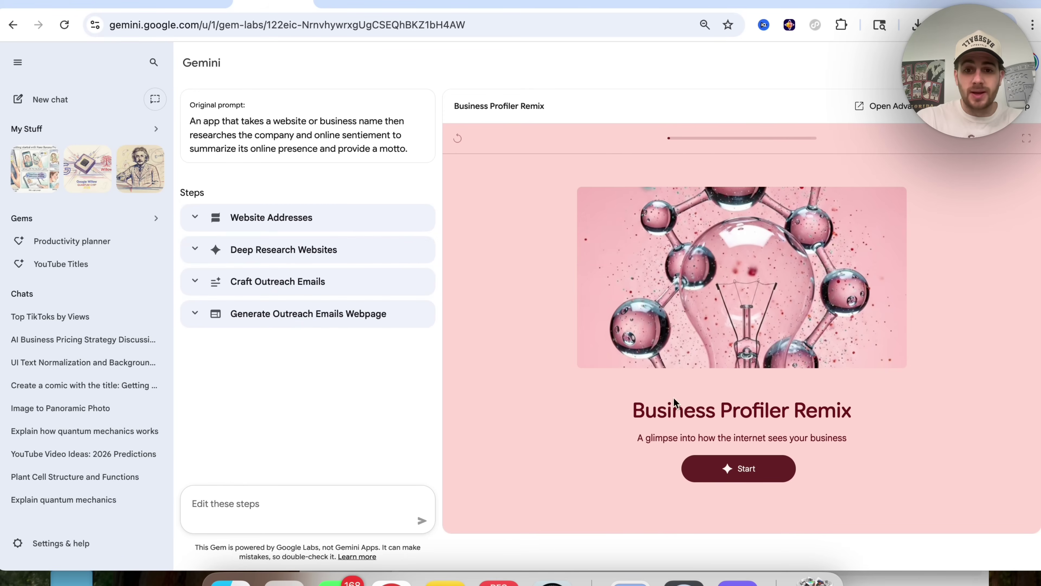
# Start the remixed Gem with the bl101.com, baseballism.com and routine.com addresses pasted in
pyautogui.click(731, 470)
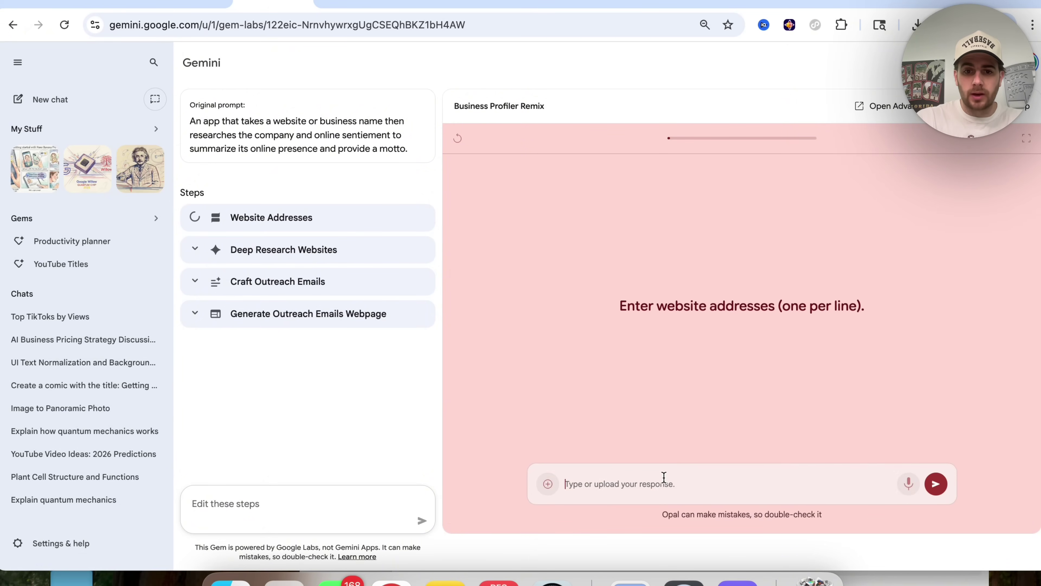
pyautogui.click(663, 482)
pyautogui.write('bl101.com https://www.baseballism.com/ https://routine.com/')
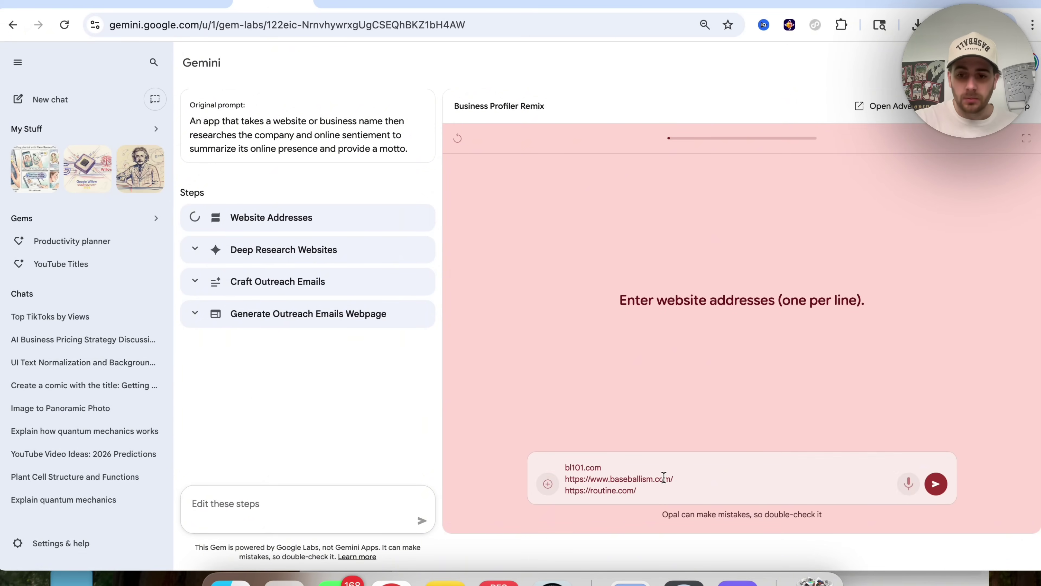
pyautogui.press('Return')
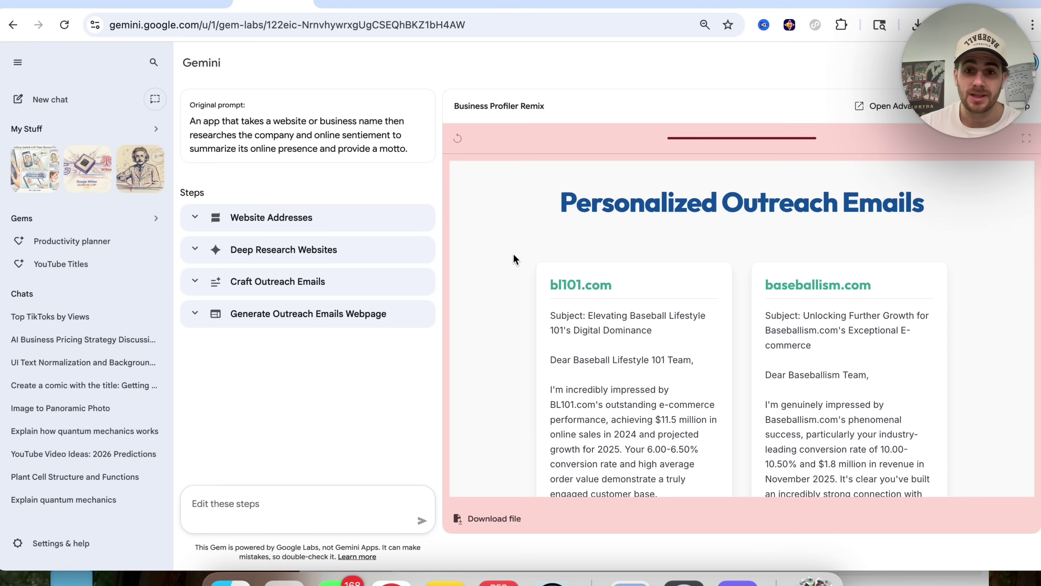
pyautogui.scroll(-3, 504, 289)
pyautogui.scroll(2, 615, 263)
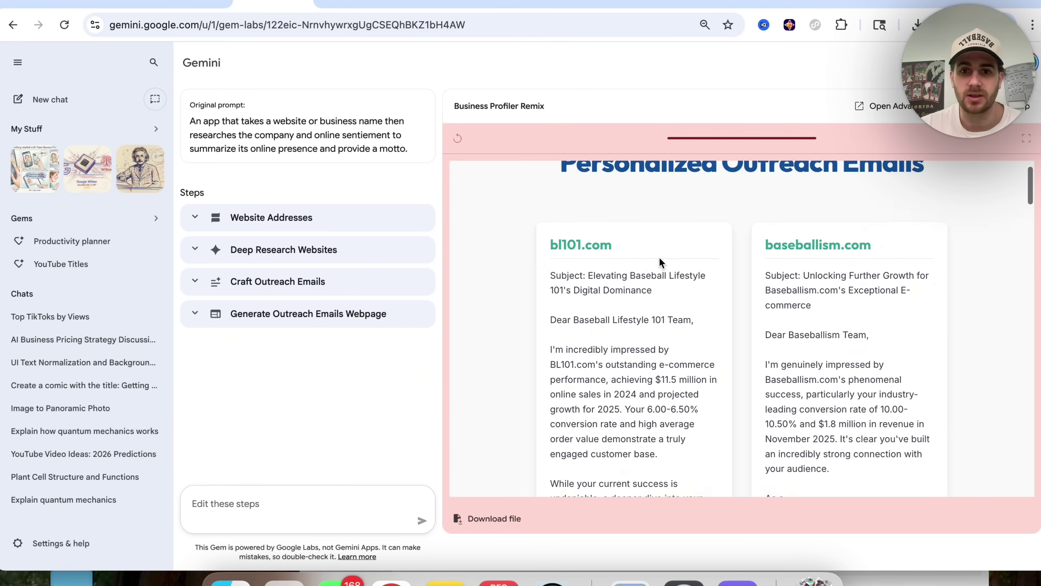
pyautogui.scroll(-1, 693, 216)
pyautogui.tripleClick(590, 261)
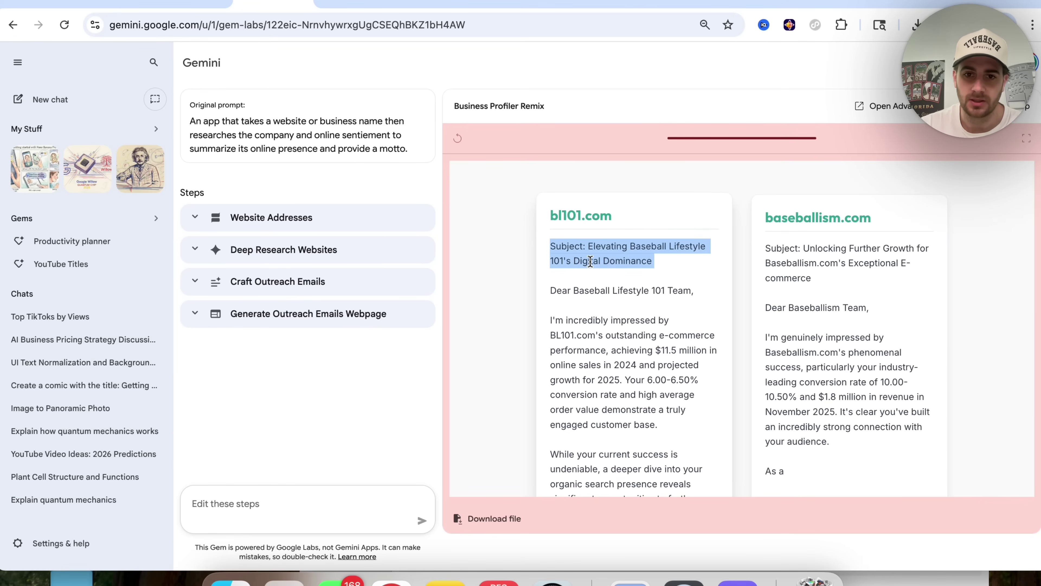
pyautogui.scroll(-1, 590, 261)
pyautogui.scroll(-5, 598, 328)
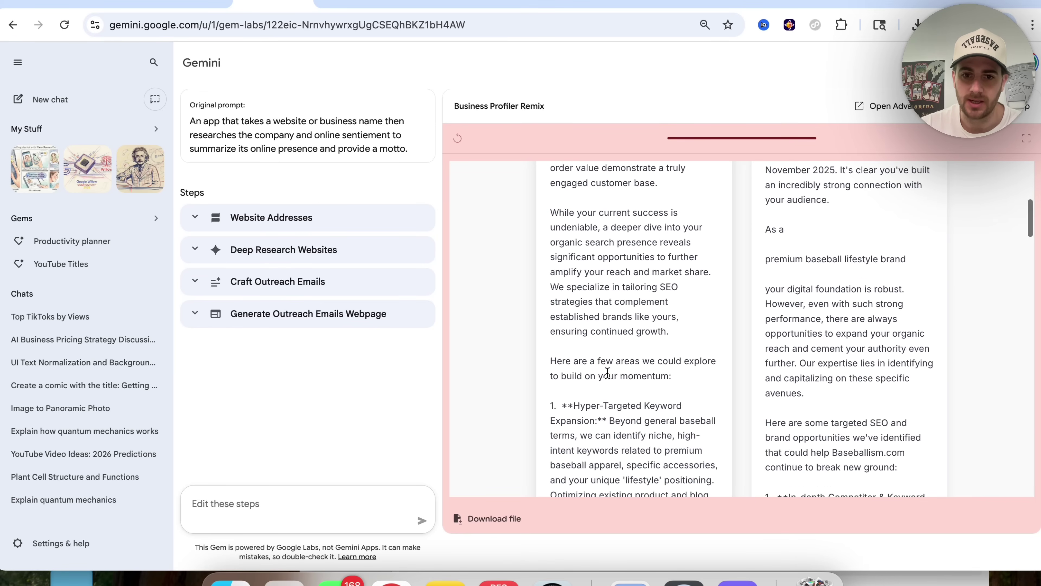
pyautogui.scroll(-10, 607, 372)
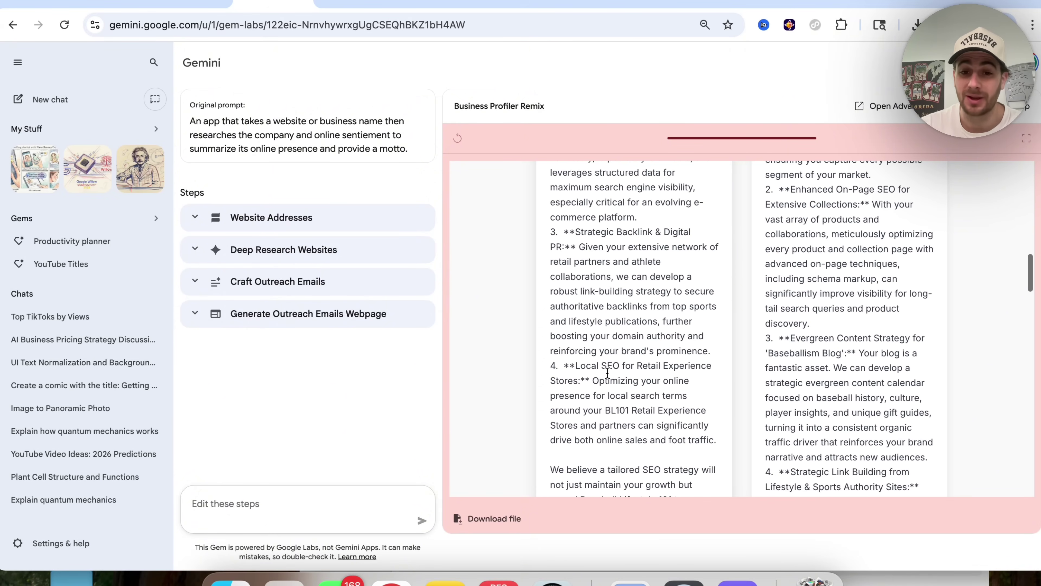
pyautogui.scroll(-2, 607, 372)
pyautogui.scroll(-6, 595, 296)
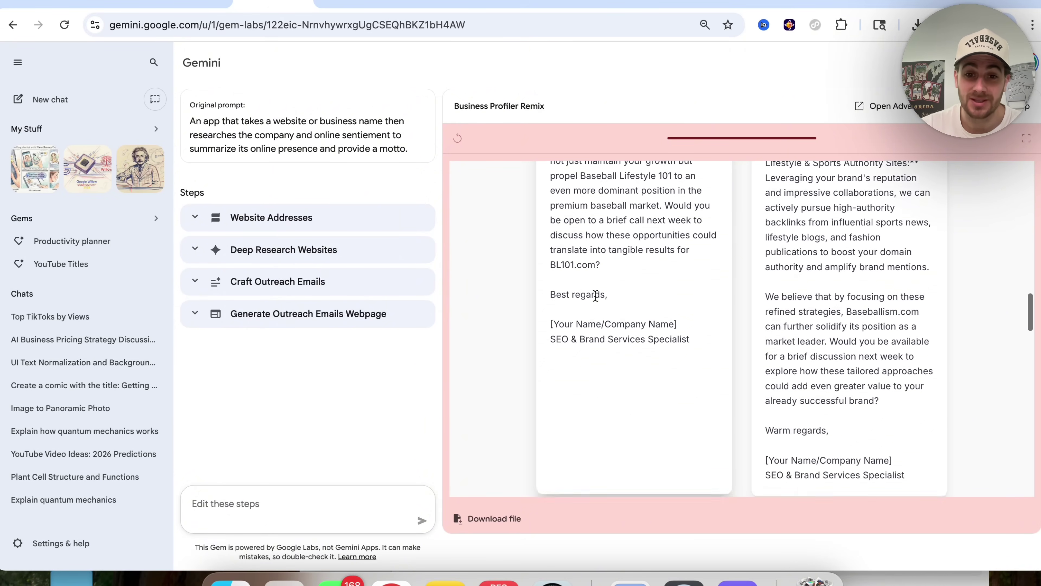
pyautogui.scroll(-4, 608, 308)
pyautogui.scroll(-3, 609, 308)
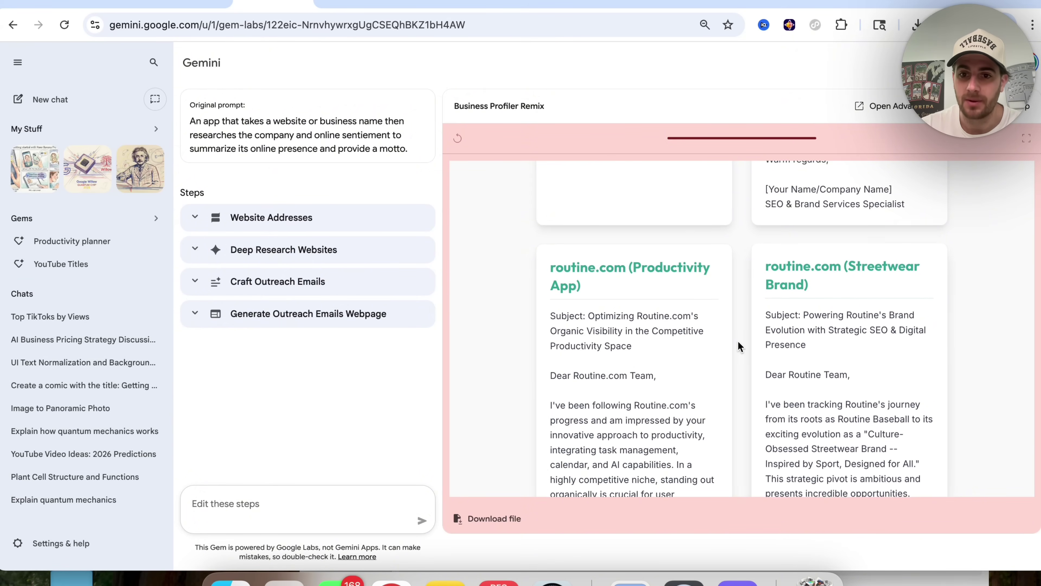
pyautogui.scroll(-15, 738, 342)
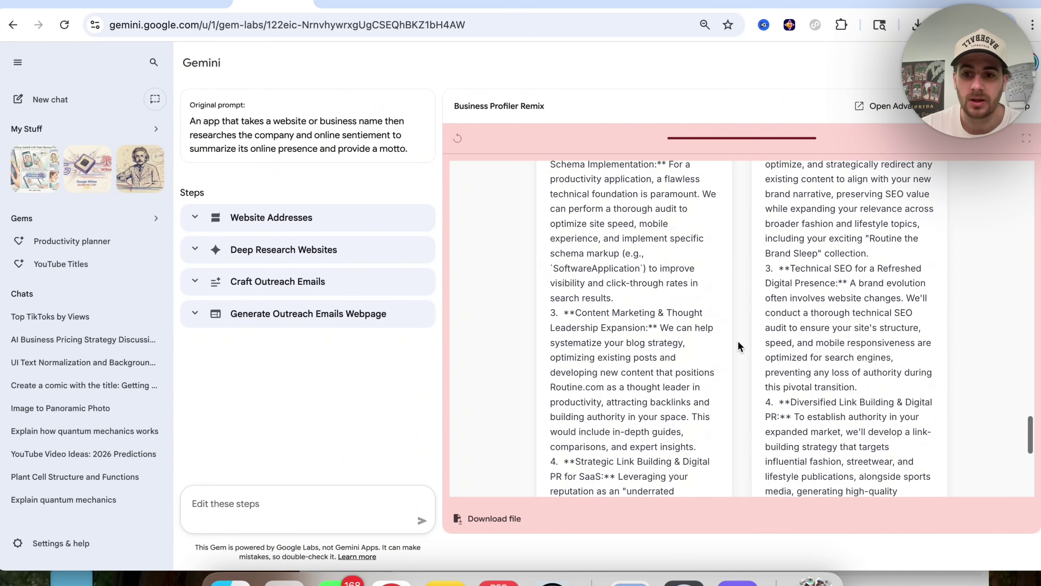
pyautogui.scroll(-3, 738, 342)
pyautogui.scroll(15, 738, 342)
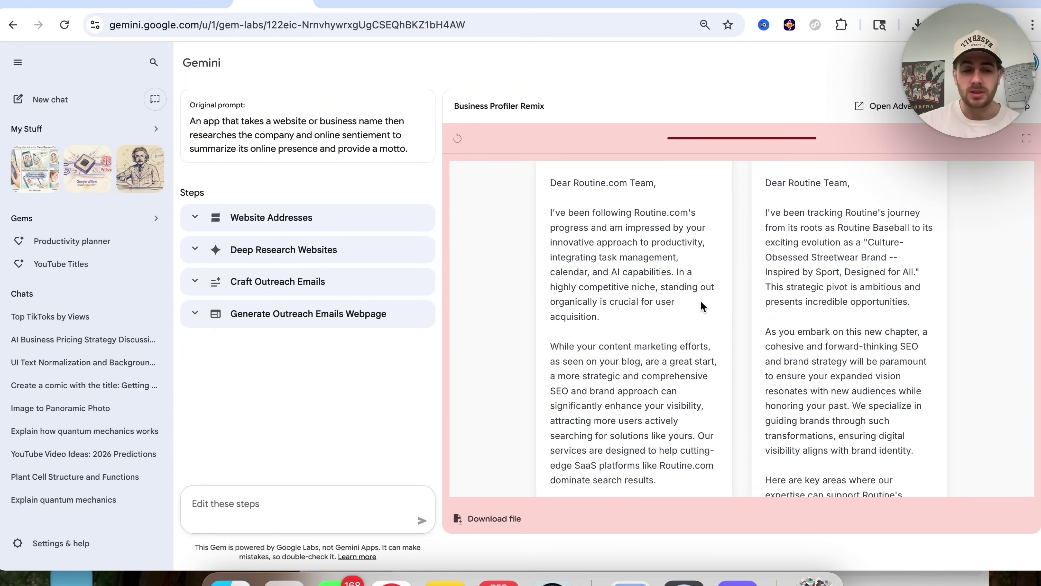
pyautogui.scroll(-1, 701, 302)
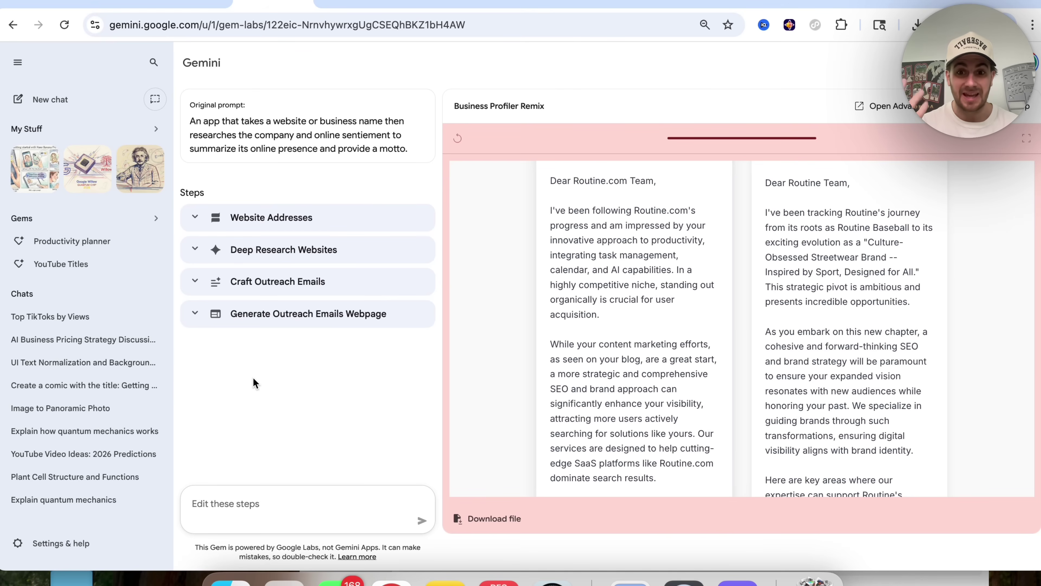
# Create a new untitled flow in Workspace Studio, briefly checking the Gemini outreach emails tab
pyautogui.click(350, 2)
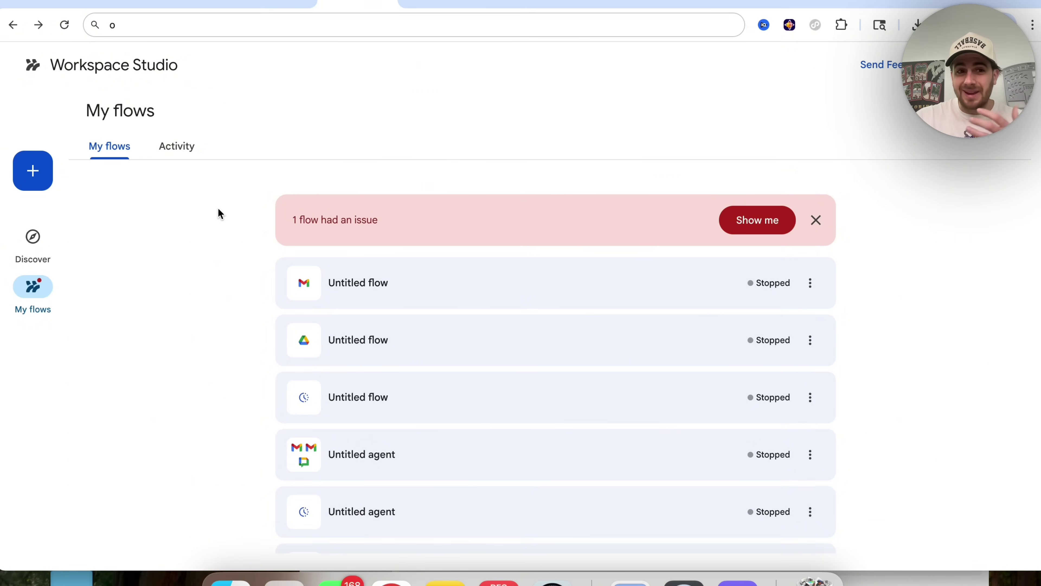
pyautogui.click(36, 176)
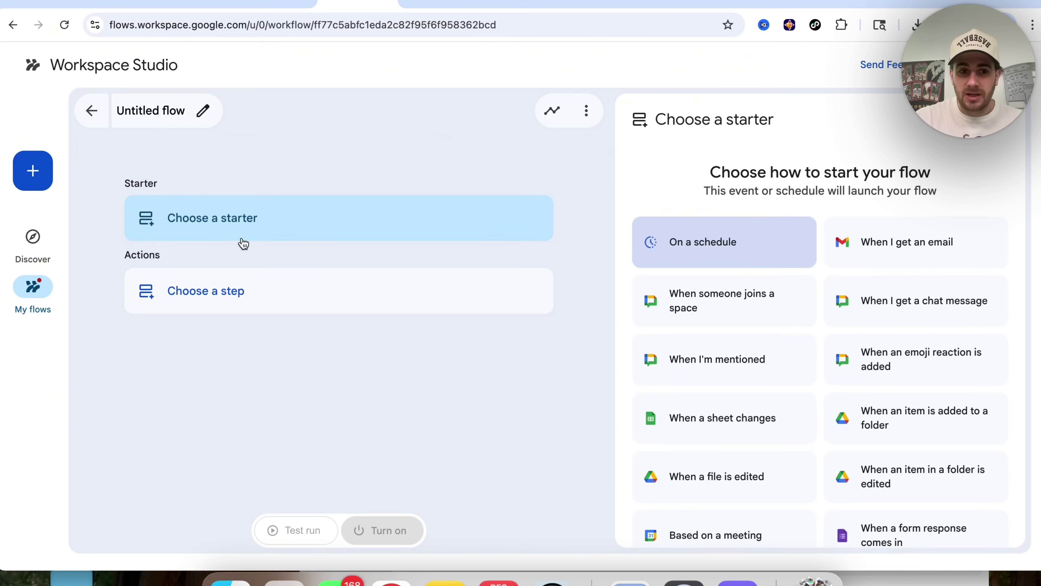
pyautogui.click(271, 3)
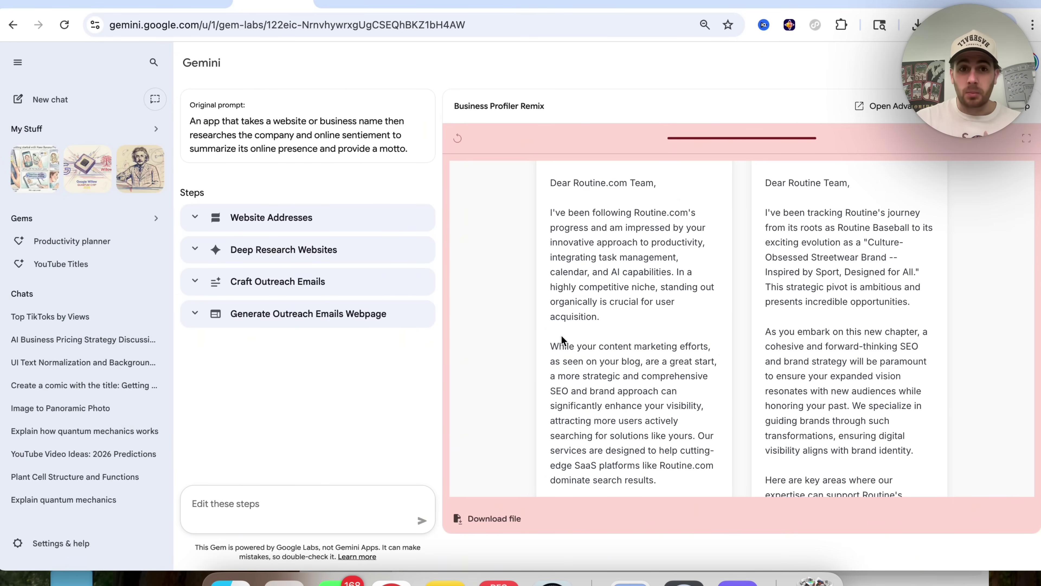
pyautogui.click(356, 4)
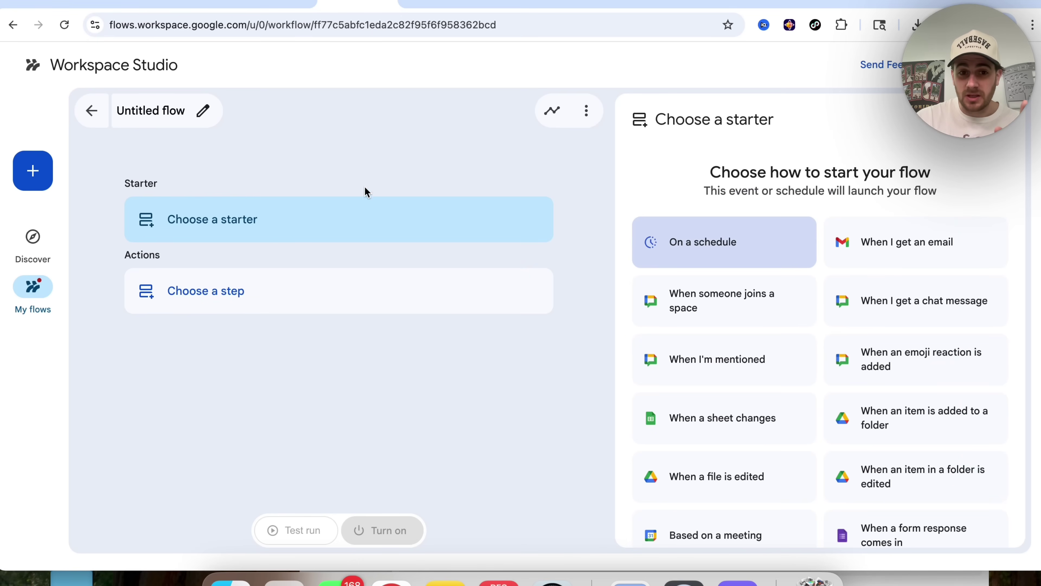